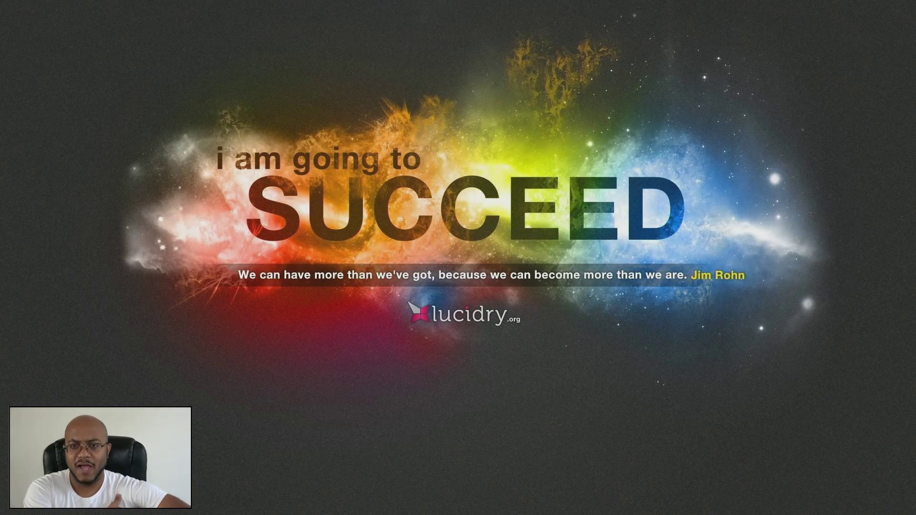
- Open the desktop's display settings and examine the multiple-display options available for display 1
right_click(511, 242)
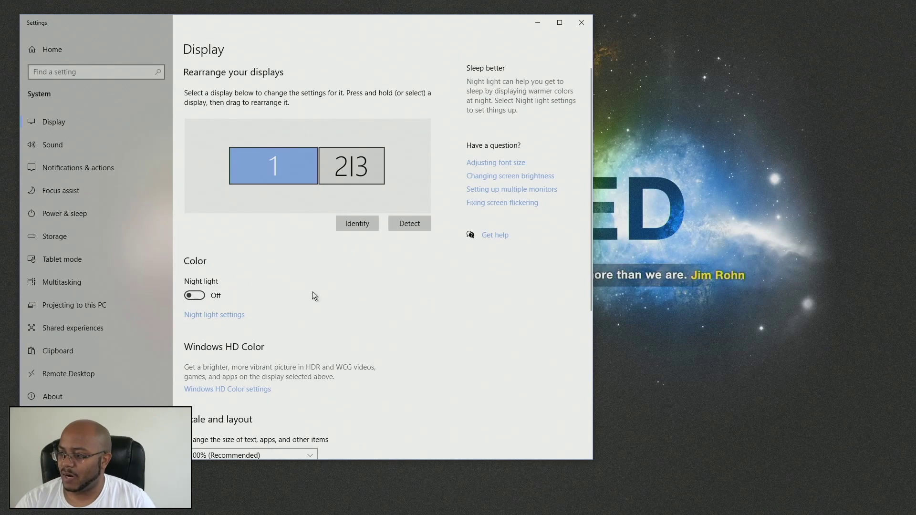
scroll(289, 228, "down", 5)
scroll(298, 244, "up", 5)
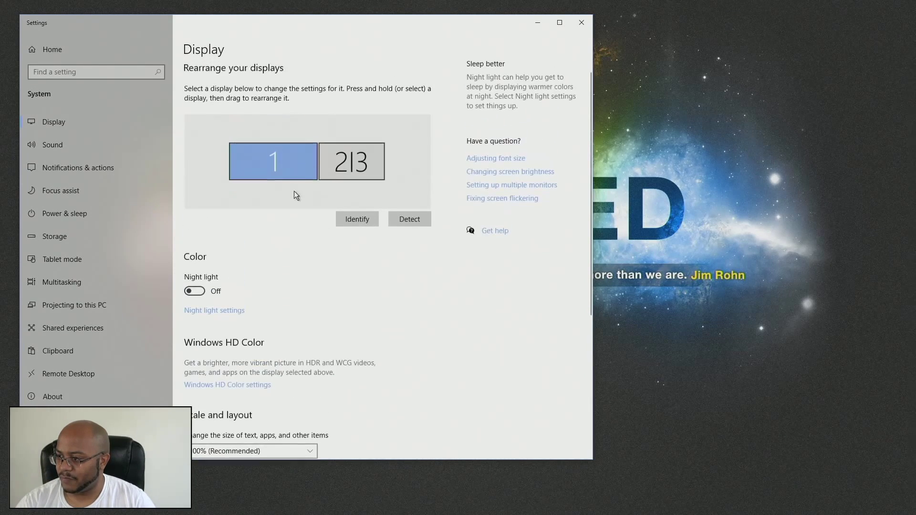
scroll(291, 259, "down", 5)
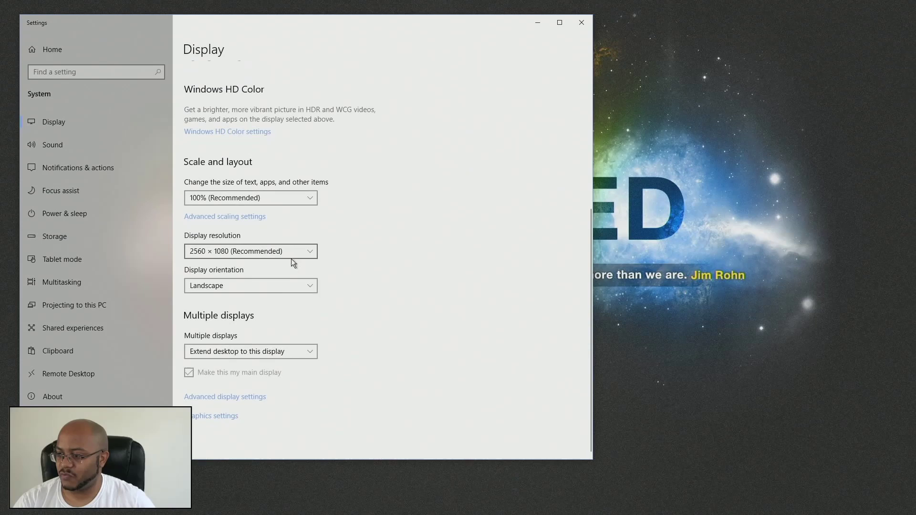
left_click(282, 353)
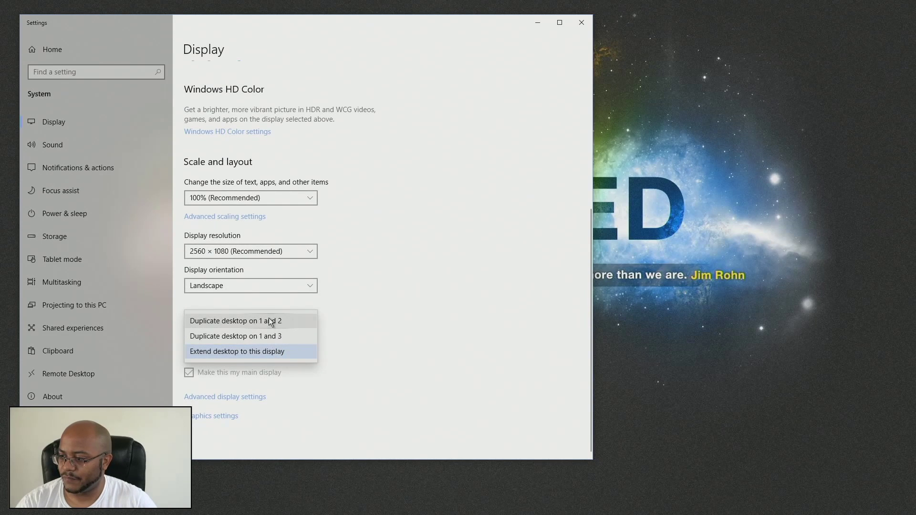
left_click(380, 351)
left_click(292, 351)
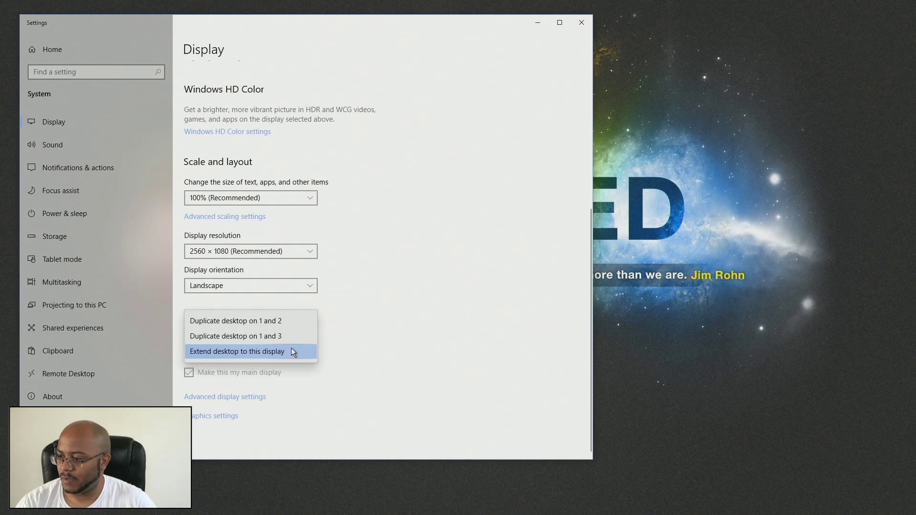
left_click(291, 348)
- Make the duplicated display 2|3 the main display
scroll(315, 219, "up", 5)
left_click(365, 171)
scroll(419, 308, "down", 5)
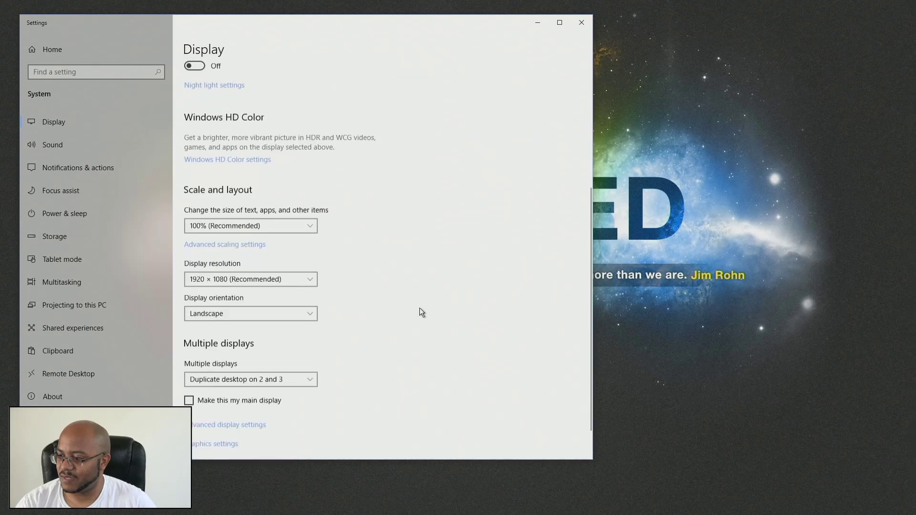
left_click(231, 376)
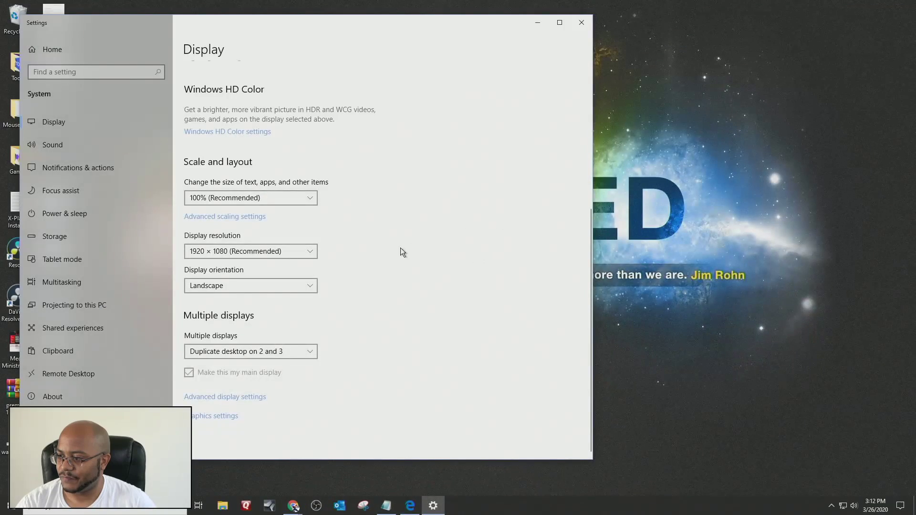
- Disconnect display 1 and keep the changed display settings
scroll(341, 267, "up", 5)
left_click(292, 177)
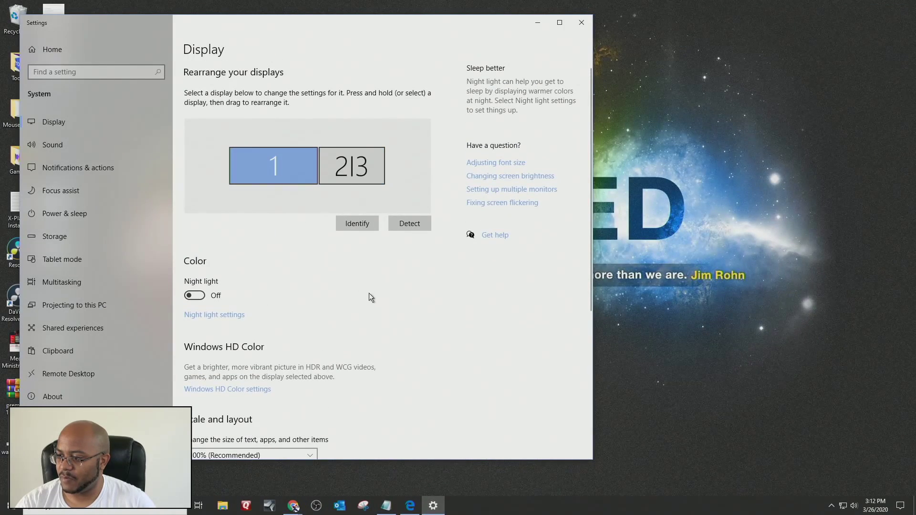
scroll(368, 293, "down", 5)
left_click(262, 350)
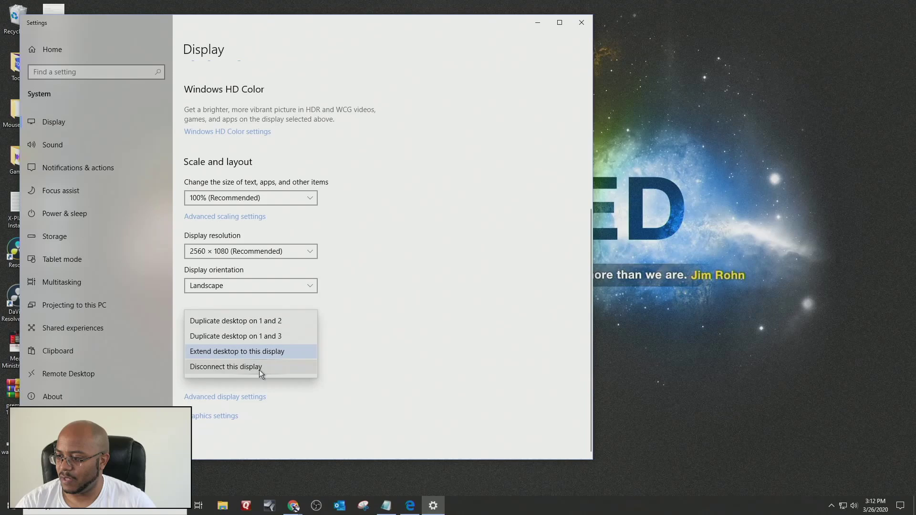
left_click(257, 368)
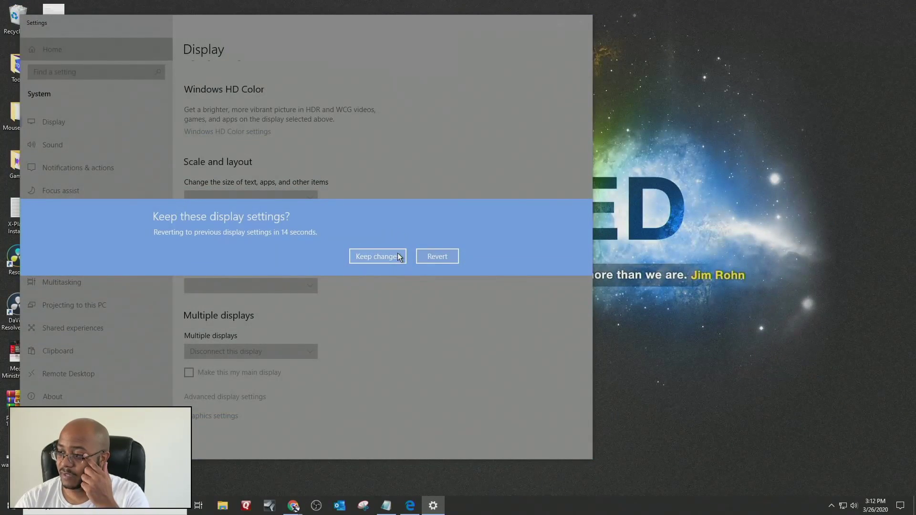
left_click(399, 258)
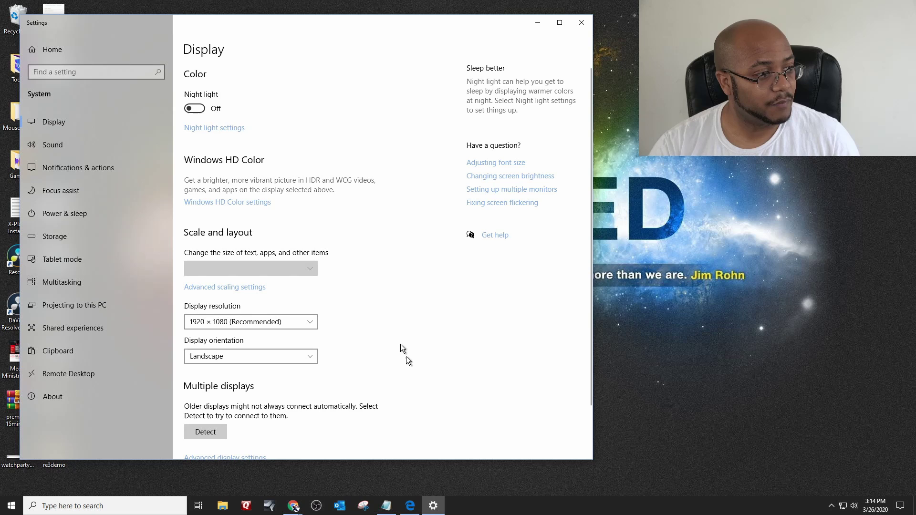
- Examine the NDI capture tool's frame rate, capture and audio source options, then dismiss them
scroll(432, 348, "down", 2)
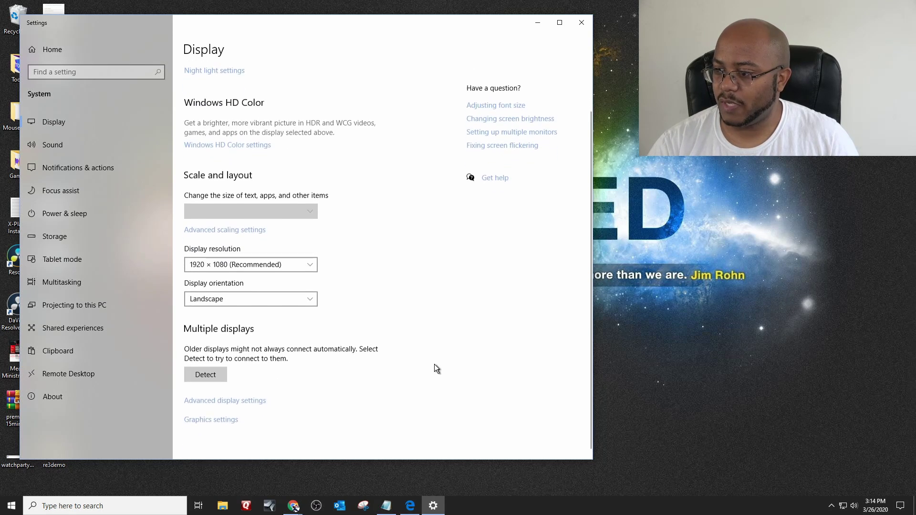
scroll(434, 365, "up", 2)
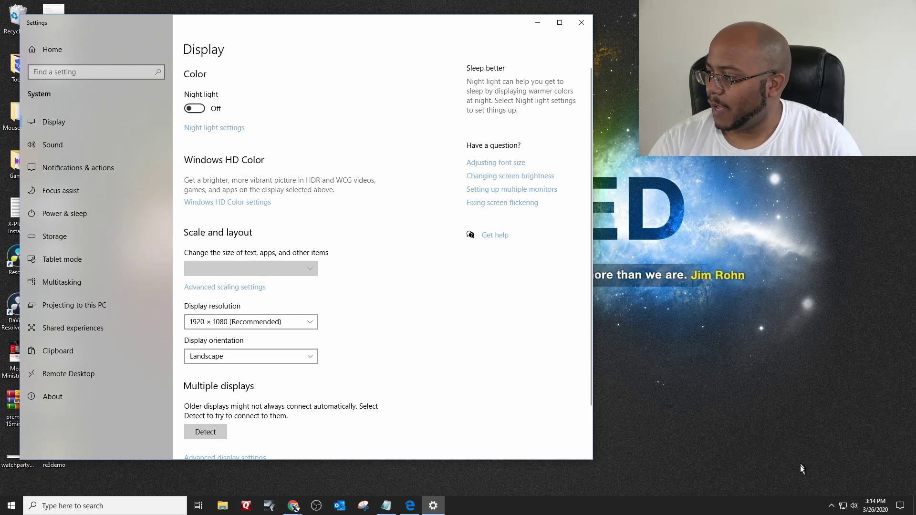
left_click(832, 508)
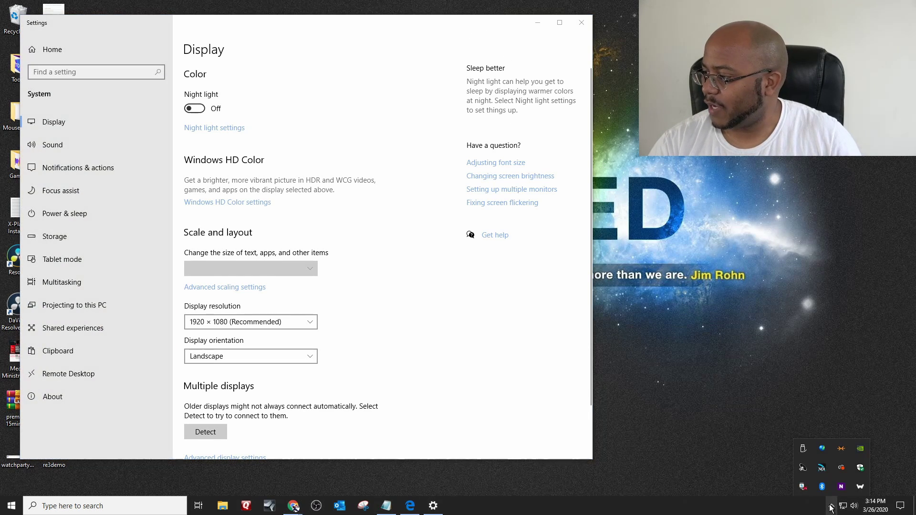
right_click(823, 472)
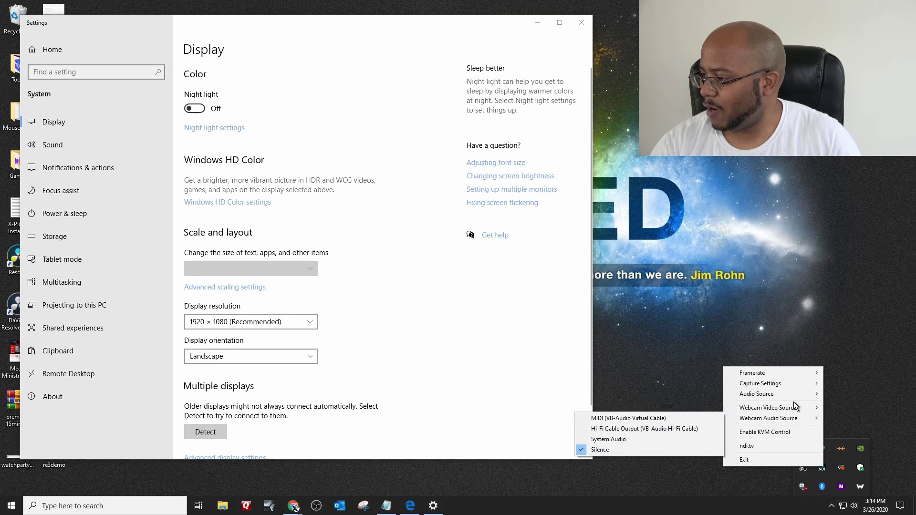
mouse_move(789, 387)
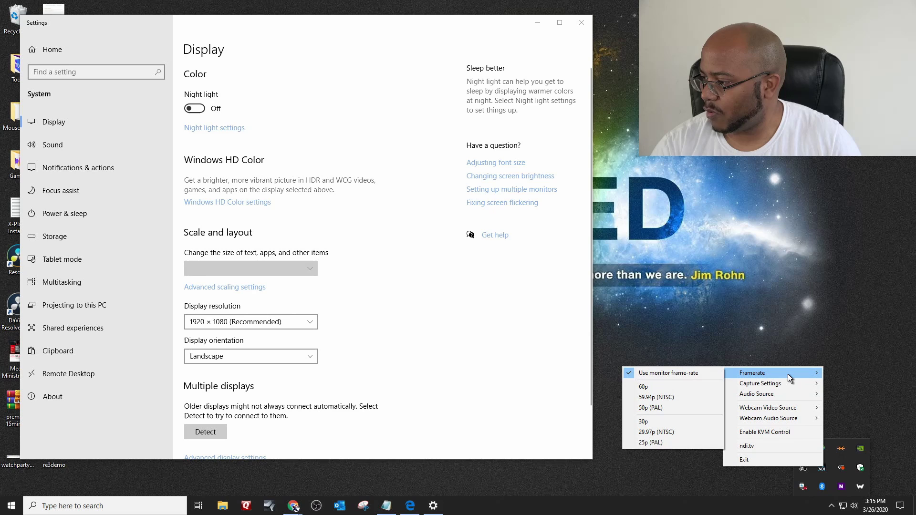
left_click(402, 248)
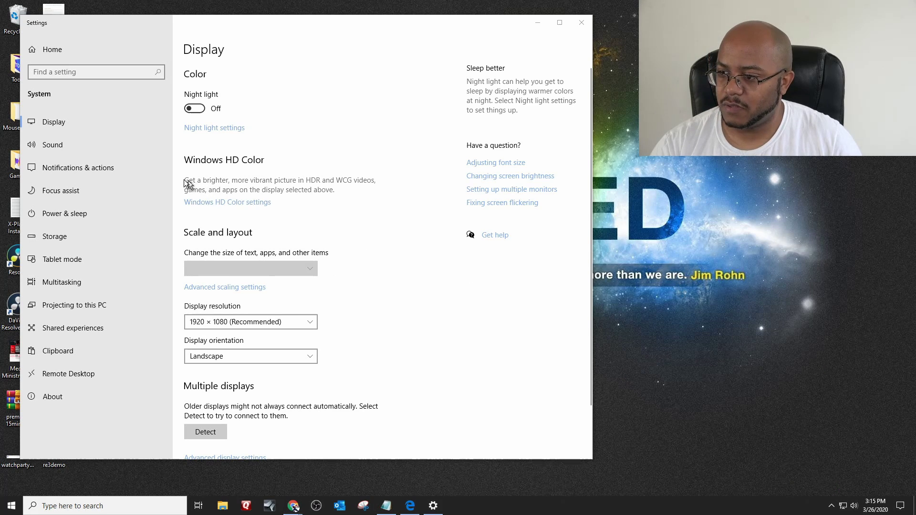
- Try to detect another display under the multiple-display settings
scroll(278, 329, "down", 3)
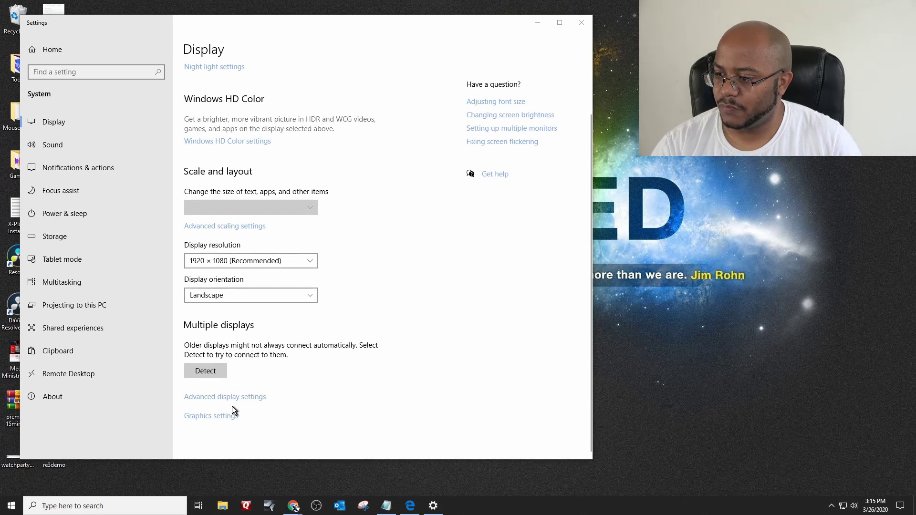
left_click(212, 372)
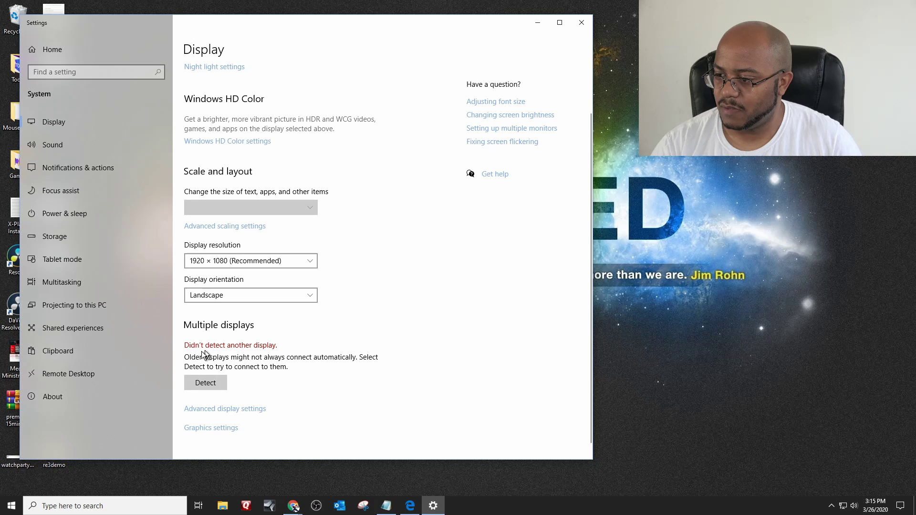
scroll(208, 328, "up", 3)
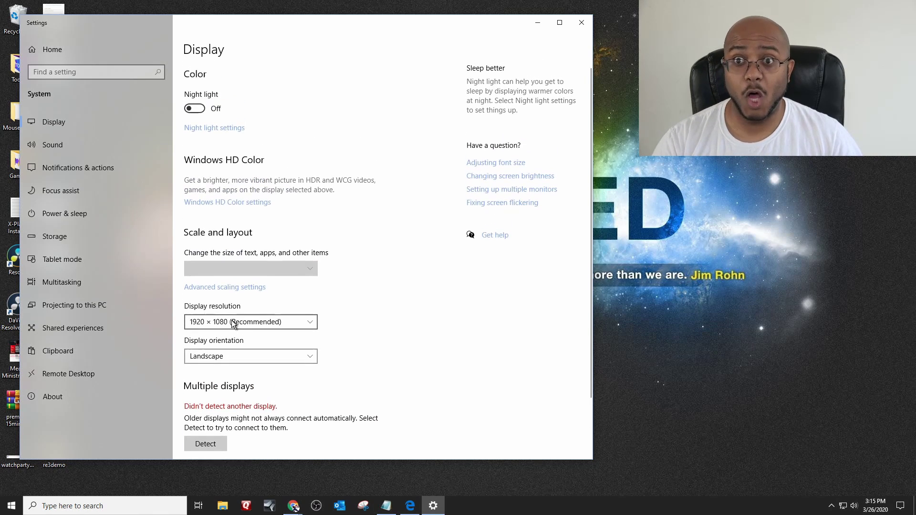
- Open the advanced display settings and check which displays can be chosen
scroll(233, 321, "down", 3)
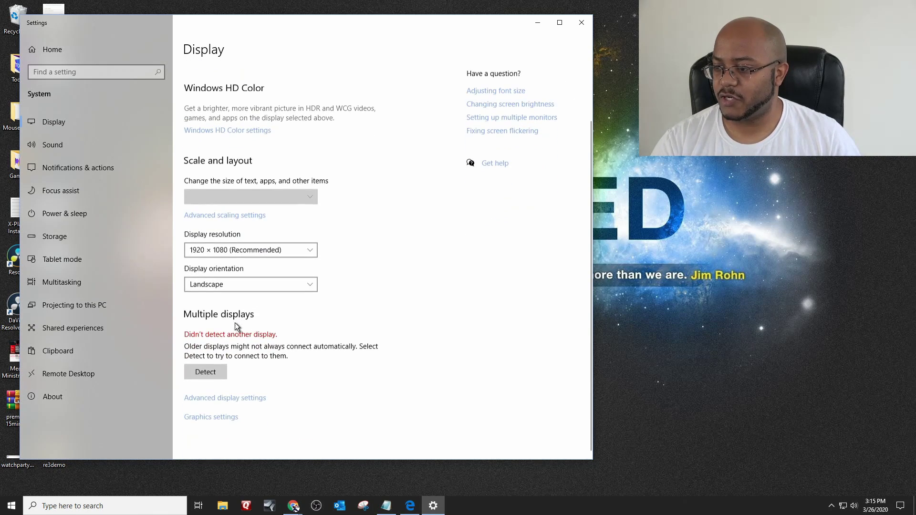
left_click(228, 397)
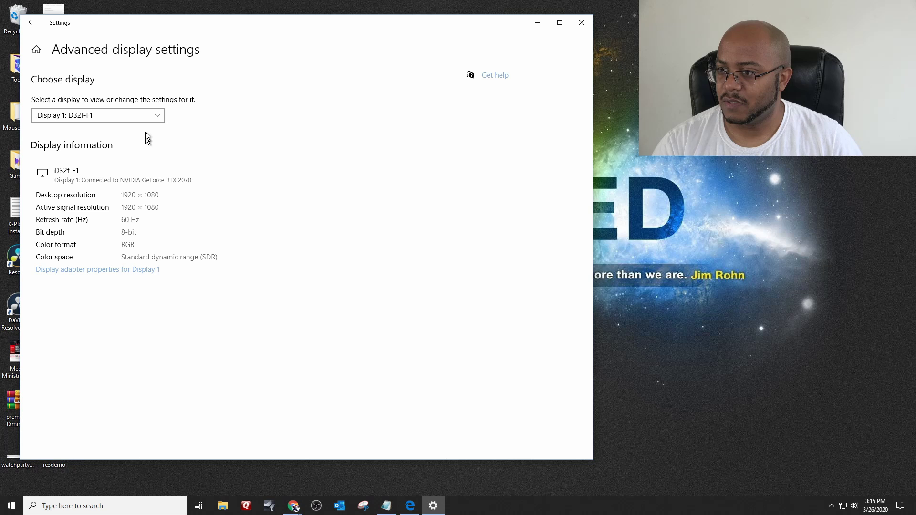
left_click(136, 120)
left_click(100, 116)
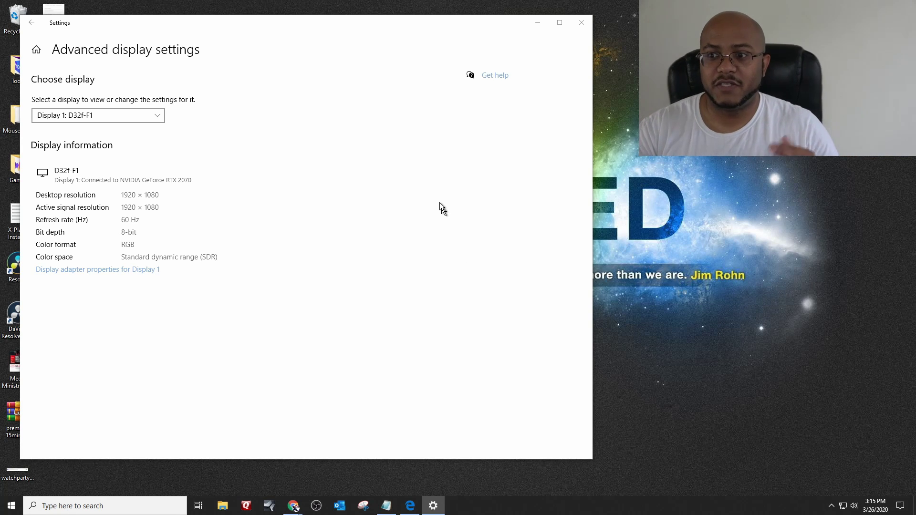
- Return to the main display settings and identify the connected displays
left_click(29, 24)
left_click(29, 24)
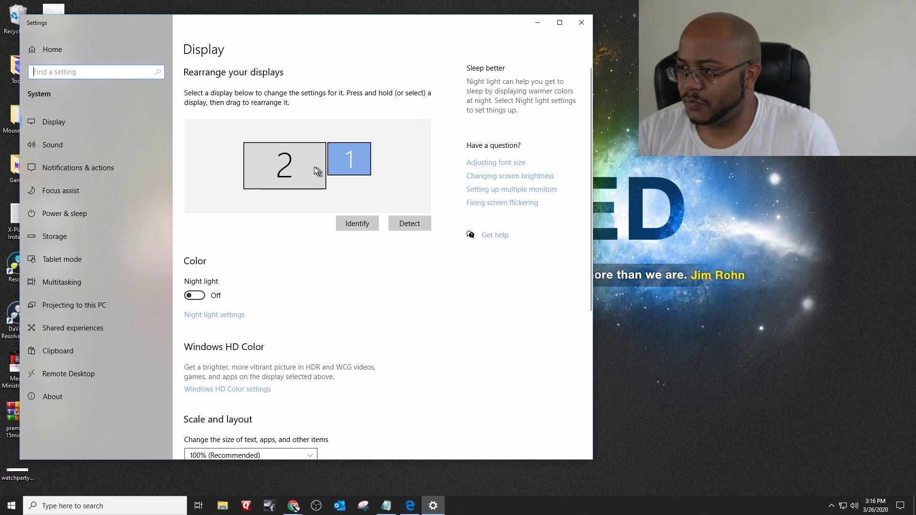
left_click(359, 224)
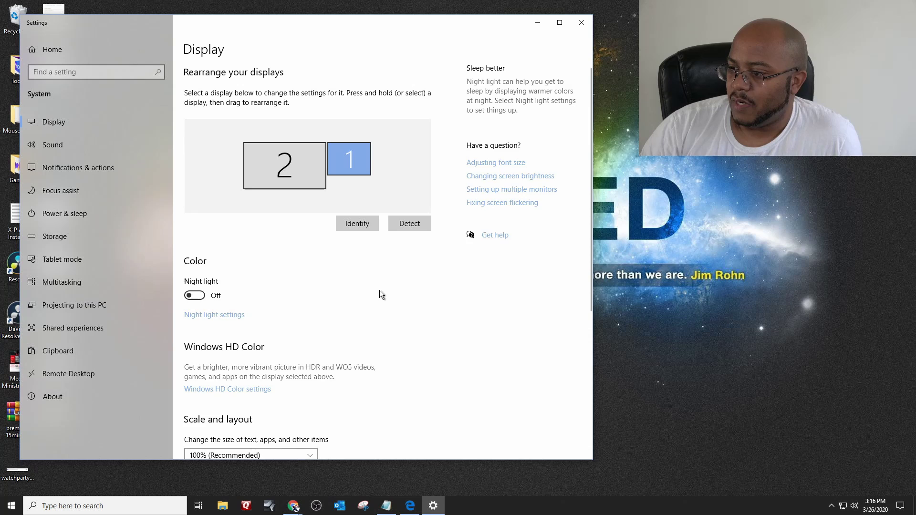
- Set display 1's resolution to 1920 × 1080, keep the change and close the display settings
scroll(378, 289, "down", 5)
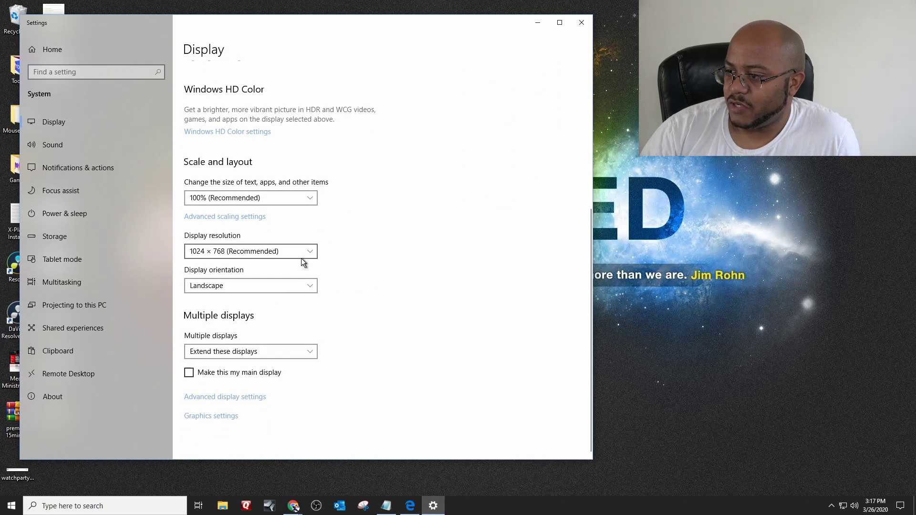
left_click(301, 252)
scroll(259, 199, "up", 2)
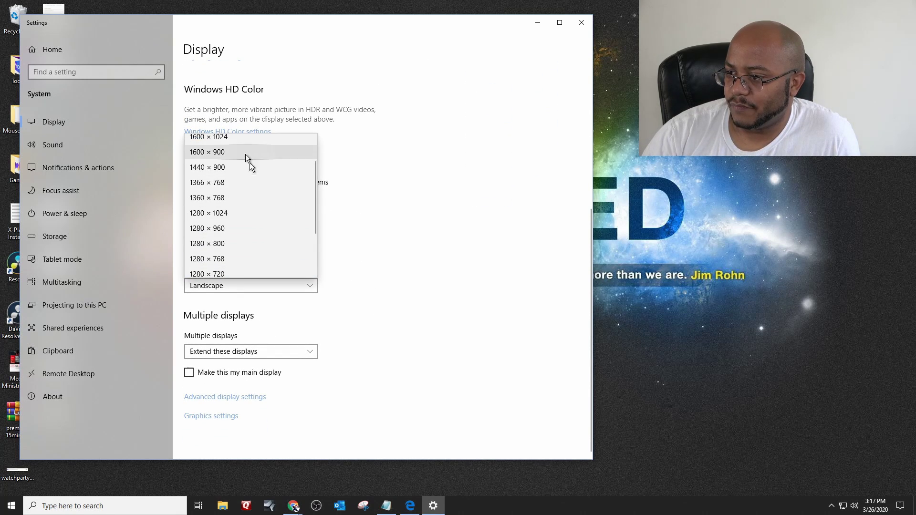
scroll(253, 195, "up", 2)
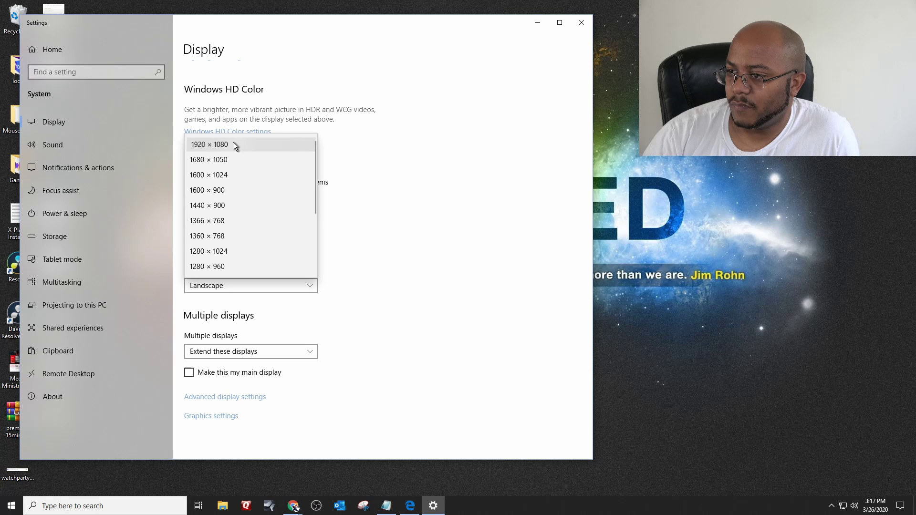
left_click(233, 144)
left_click(381, 258)
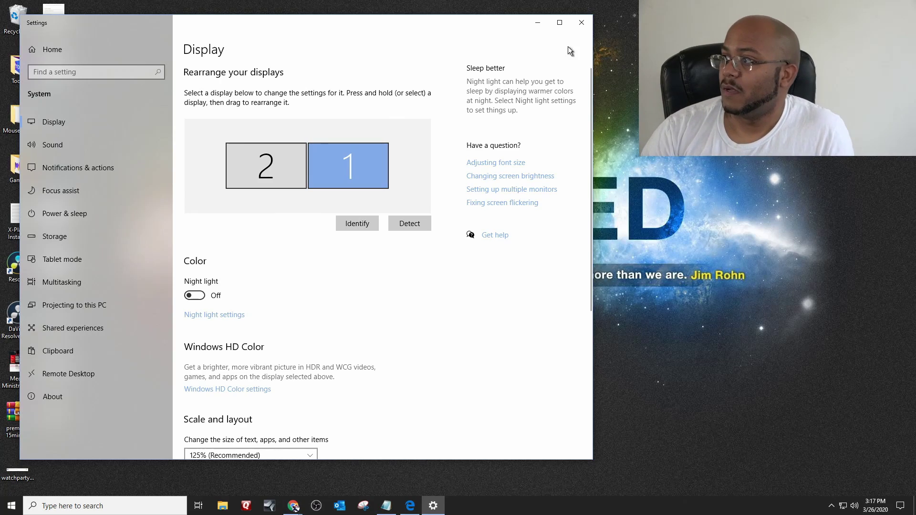
left_click(581, 22)
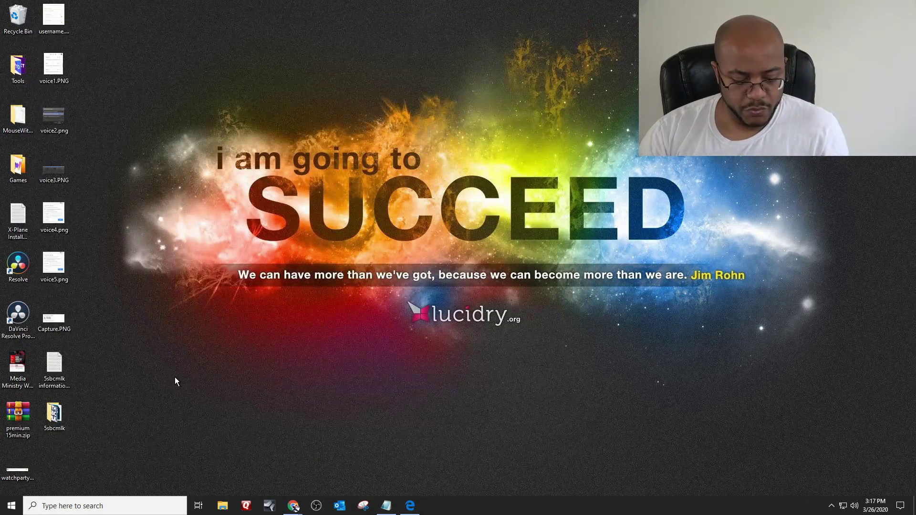
- Search for "wor" to launch Worship Extreme and move its window clear of the webcam picture
key("super")
type("wor")
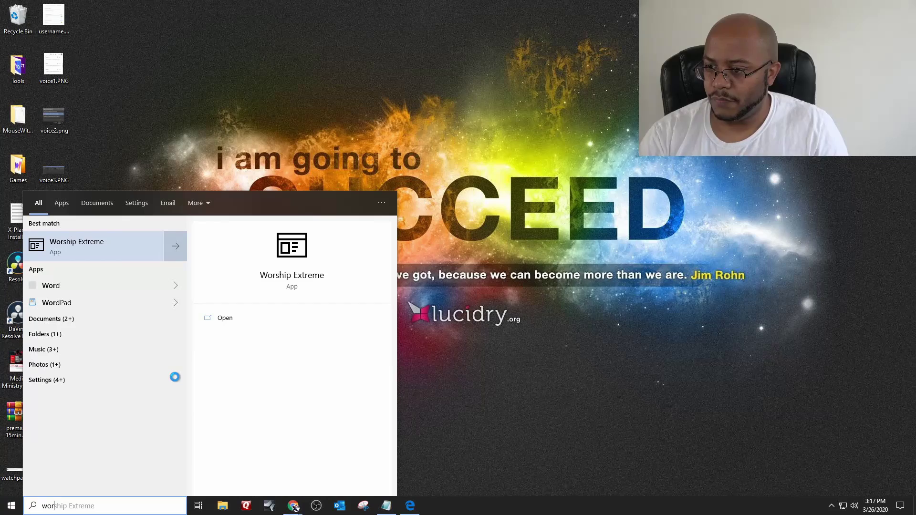
left_click(494, 394)
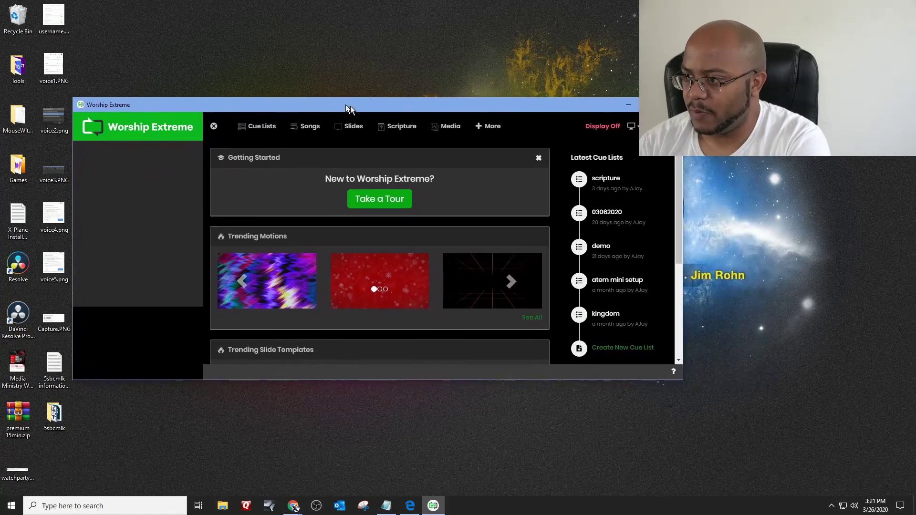
left_click_drag(346, 105, 294, 100)
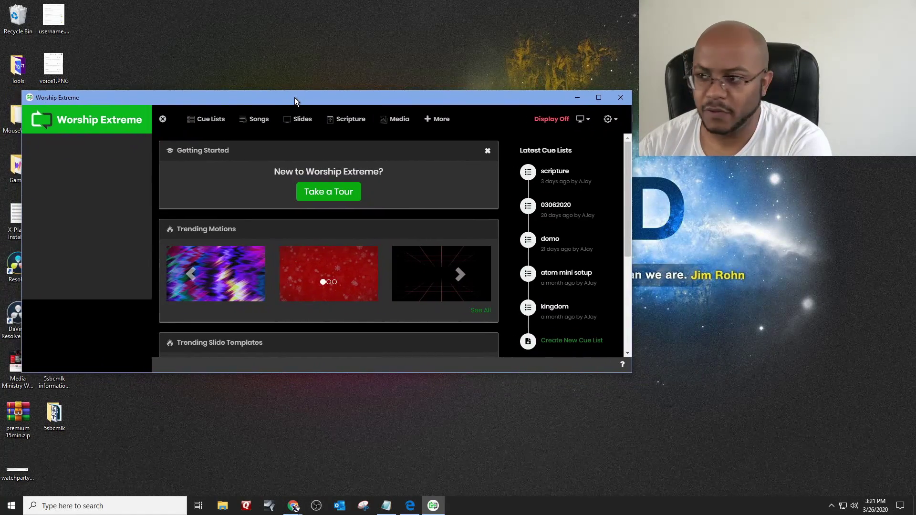
- Open Worship Extreme's settings and enlarge the window downward to show more of the options
left_click(610, 121)
left_click(564, 187)
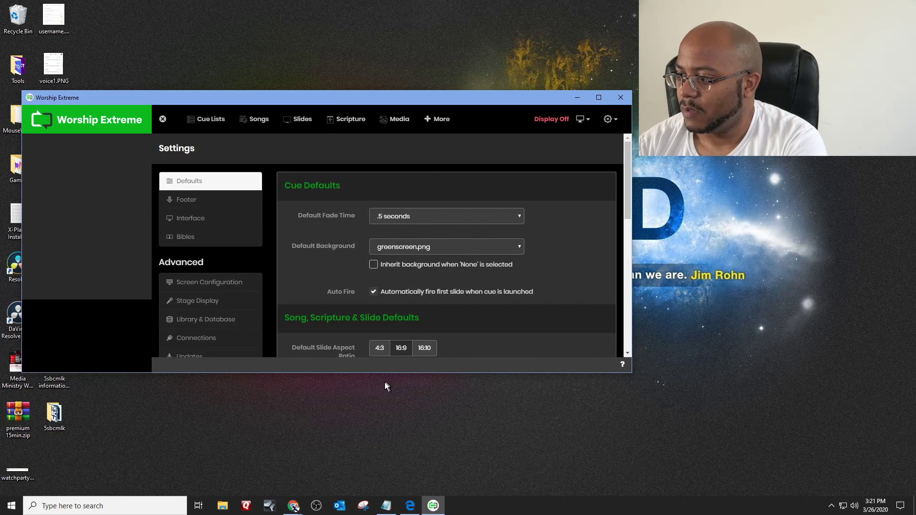
left_click_drag(387, 375, 385, 479)
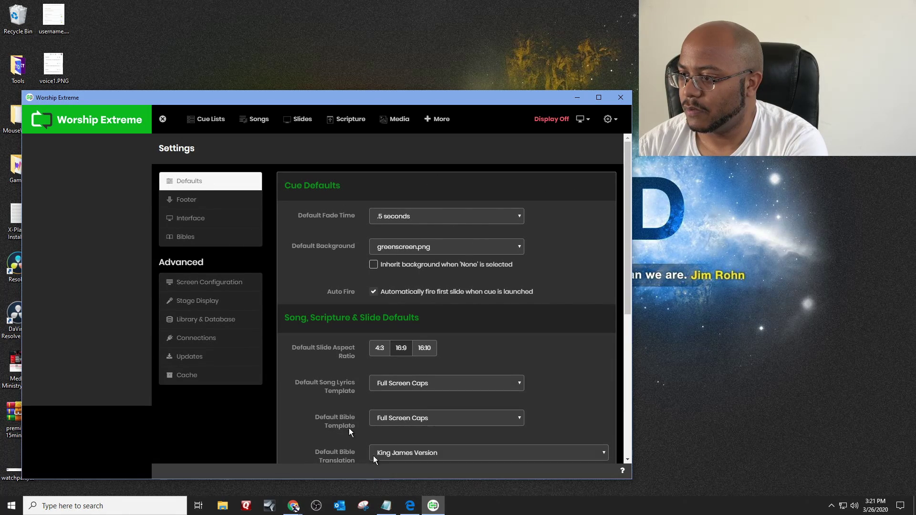
- Review Worship Extreme's screen configuration and set display 1's scaling to 100% in the Windows display settings
left_click(237, 289)
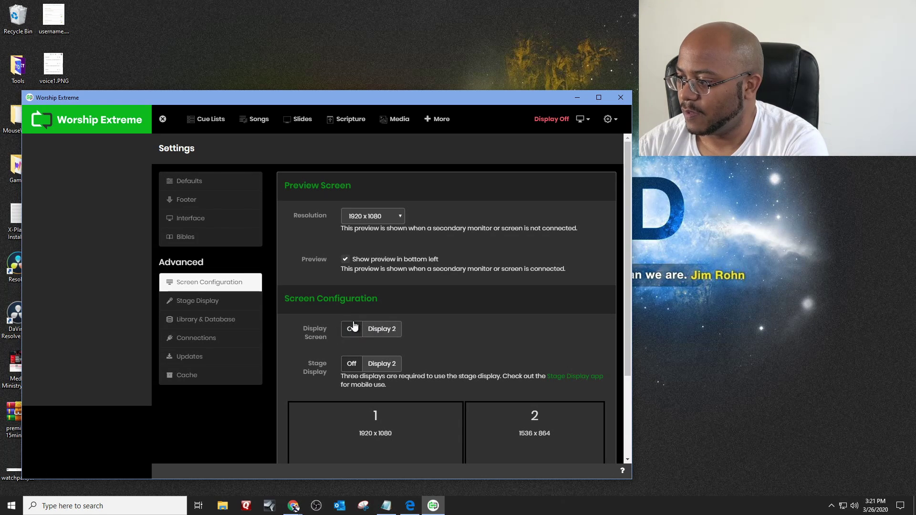
scroll(525, 426, "down", 3)
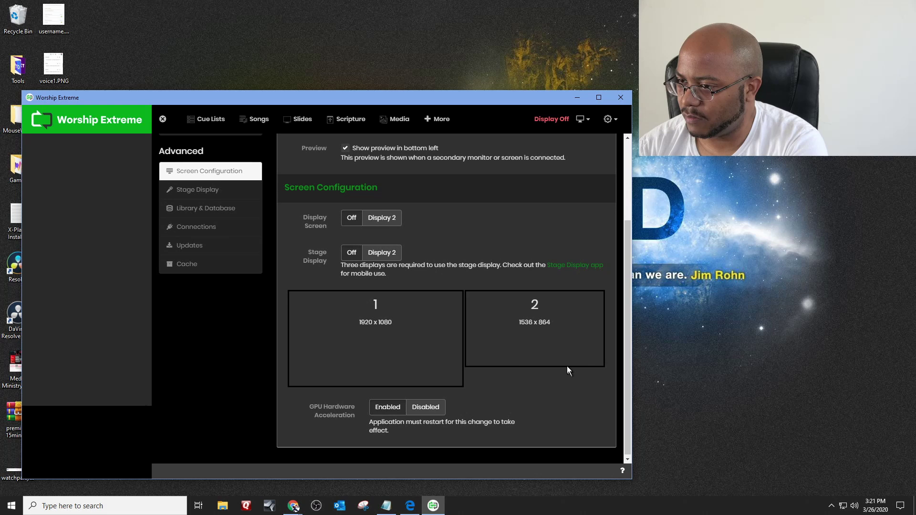
right_click(211, 46)
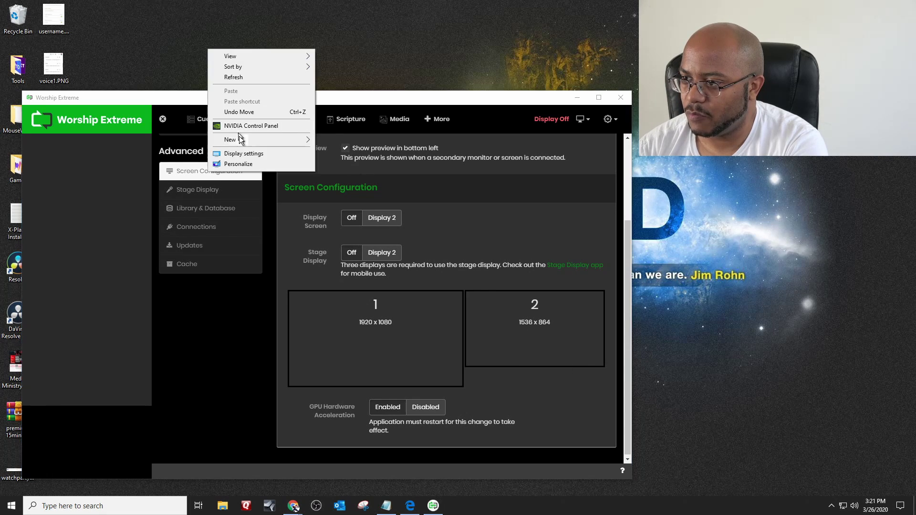
left_click(244, 153)
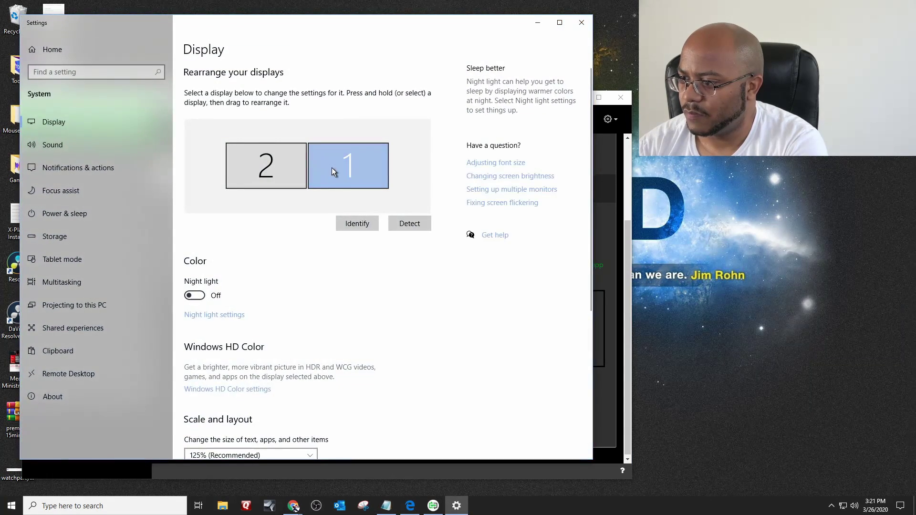
scroll(370, 305, "down", 5)
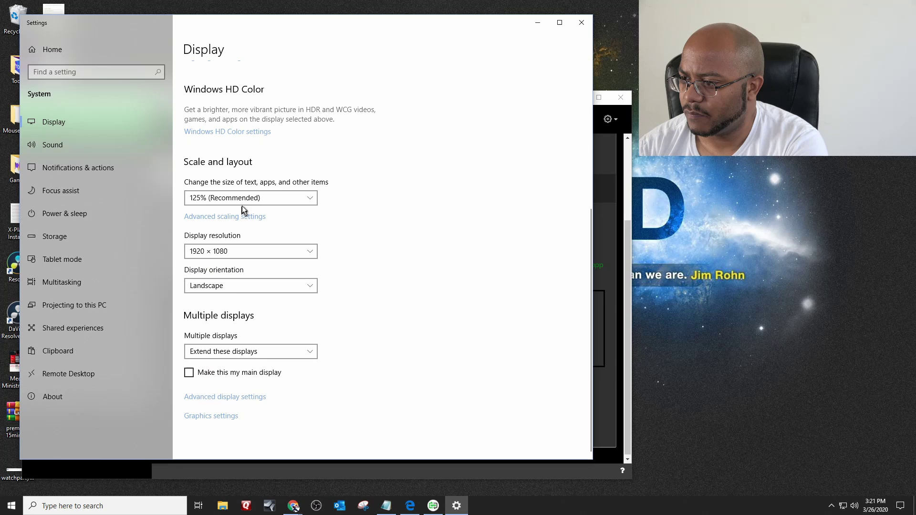
left_click(264, 197)
left_click(228, 184)
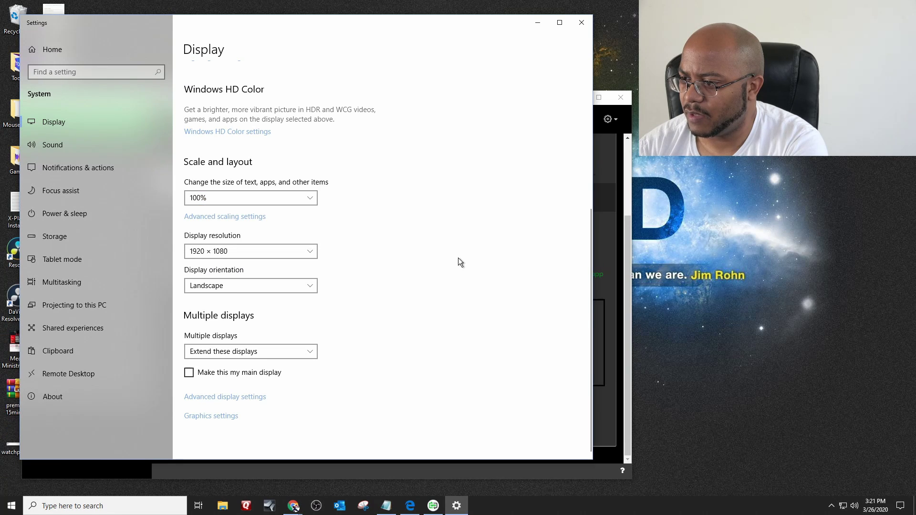
- Identify the connected displays, keep display 1 selected and close the Windows display settings
scroll(414, 272, "up", 5)
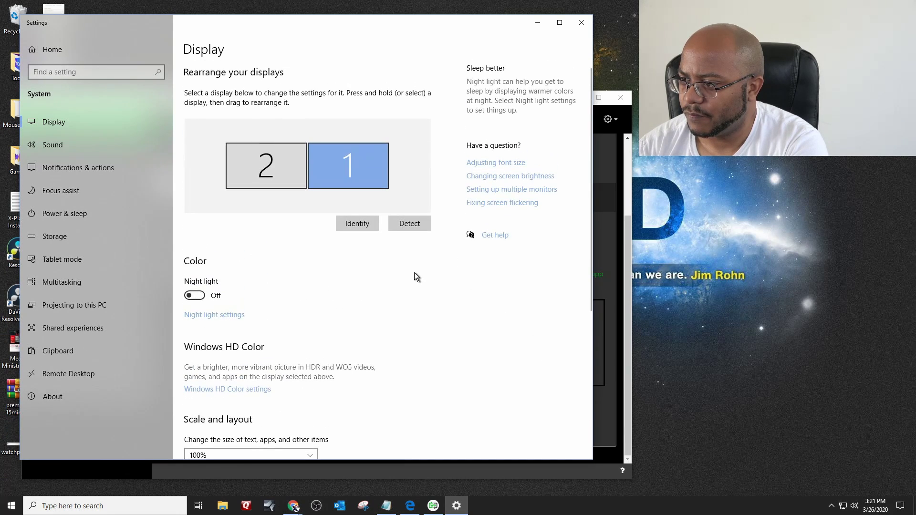
left_click(353, 223)
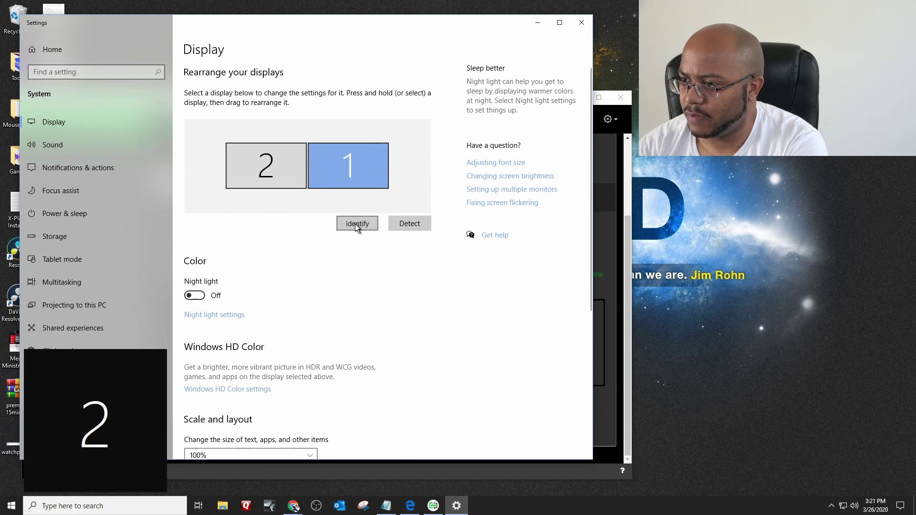
left_click(280, 168)
left_click(344, 169)
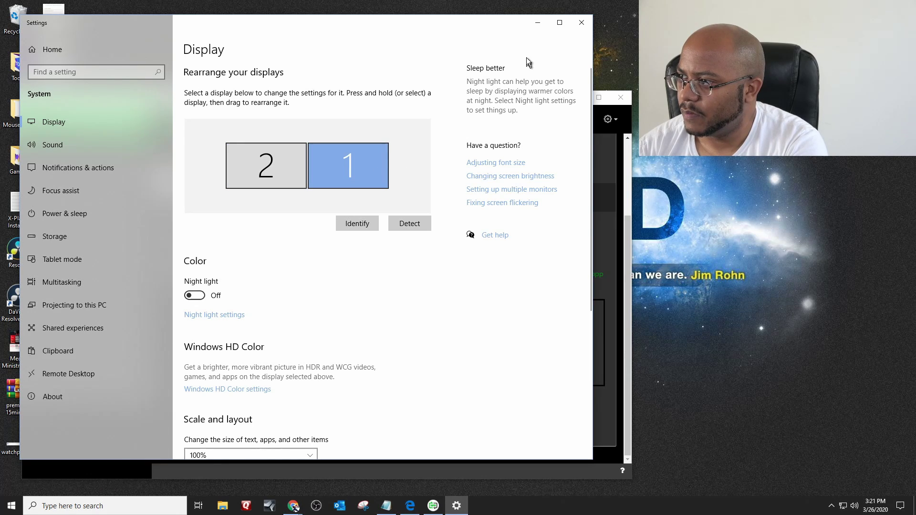
left_click(580, 24)
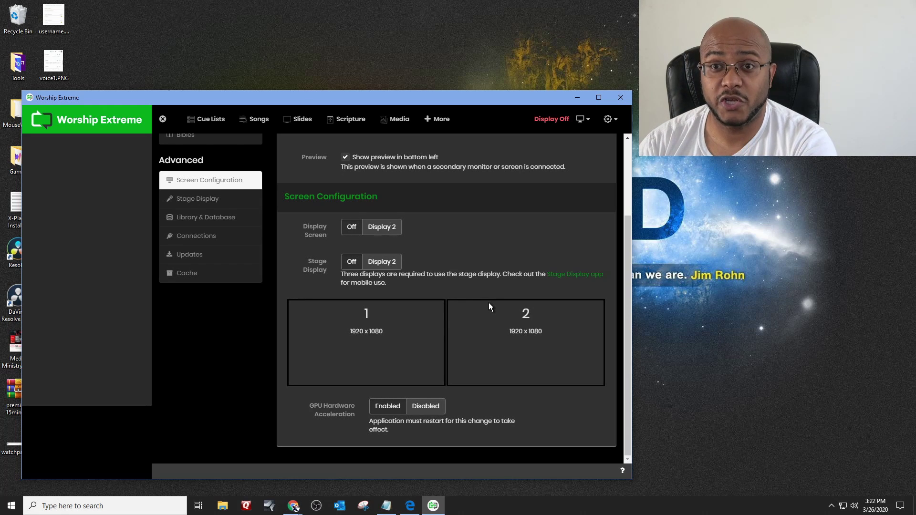
- Set Worship Extreme's display screen to Display 2 and launch the John 3:1-36 (KJV) cue from the scripture cue list
left_click(380, 228)
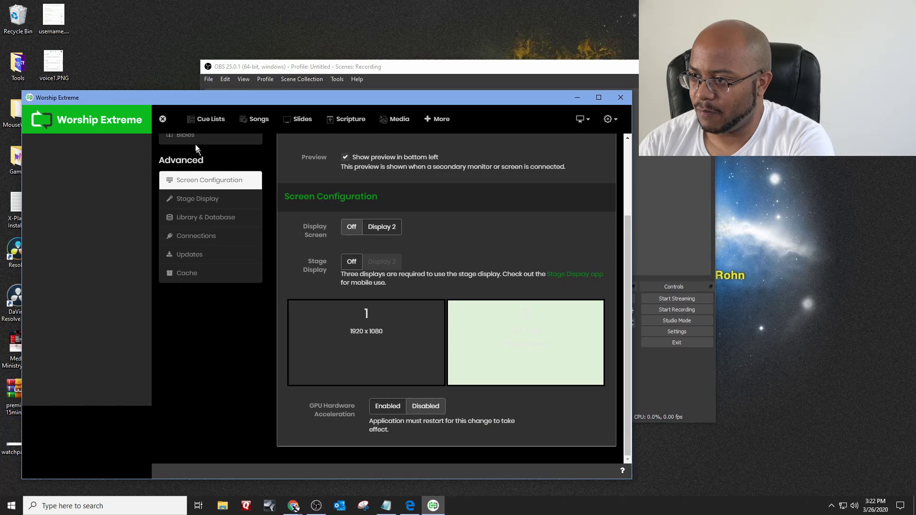
left_click(111, 121)
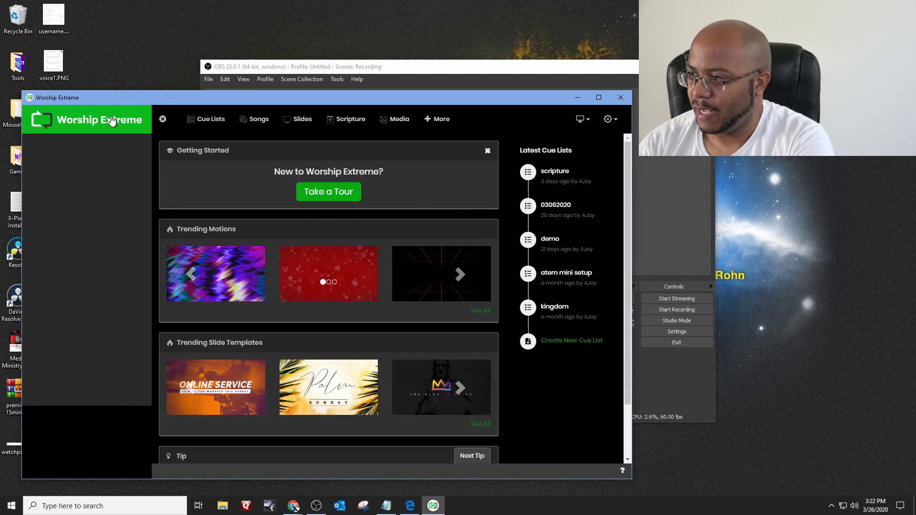
left_click(563, 174)
left_click(92, 203)
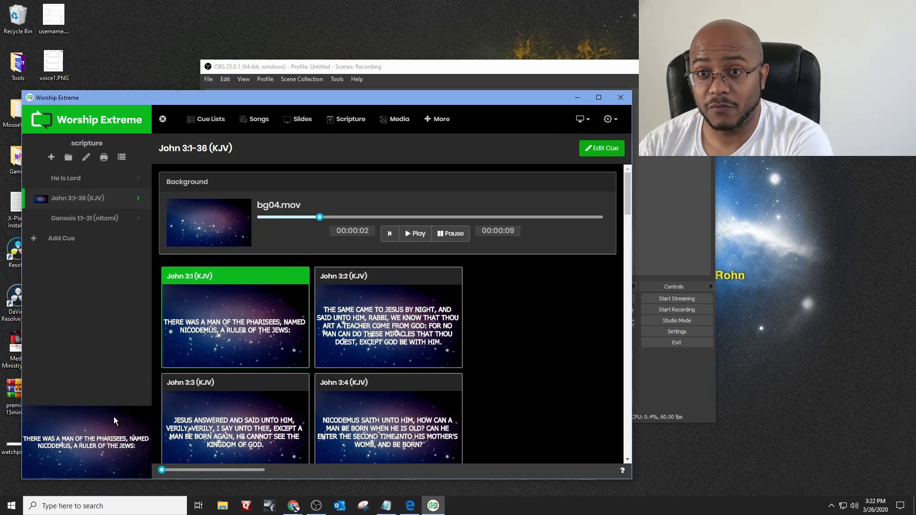
- Check the display arrangement in the Windows display settings and close them again
right_click(154, 42)
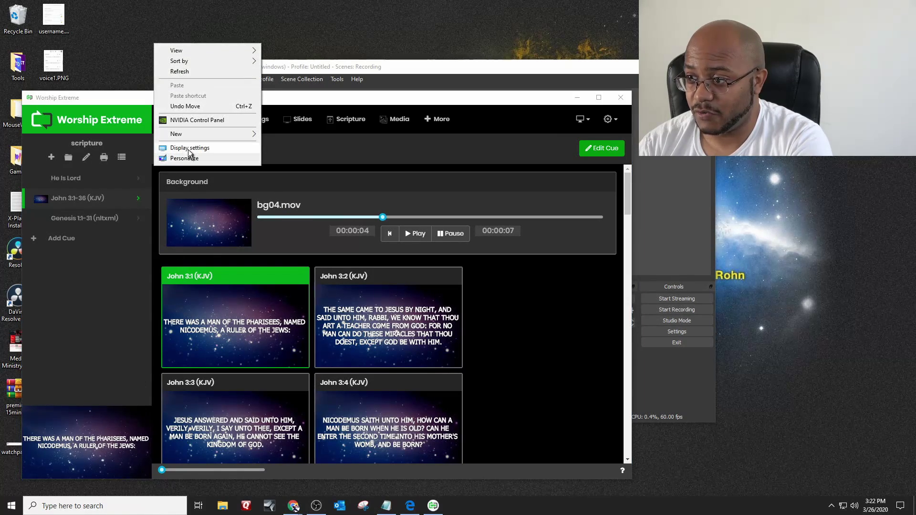
left_click(189, 149)
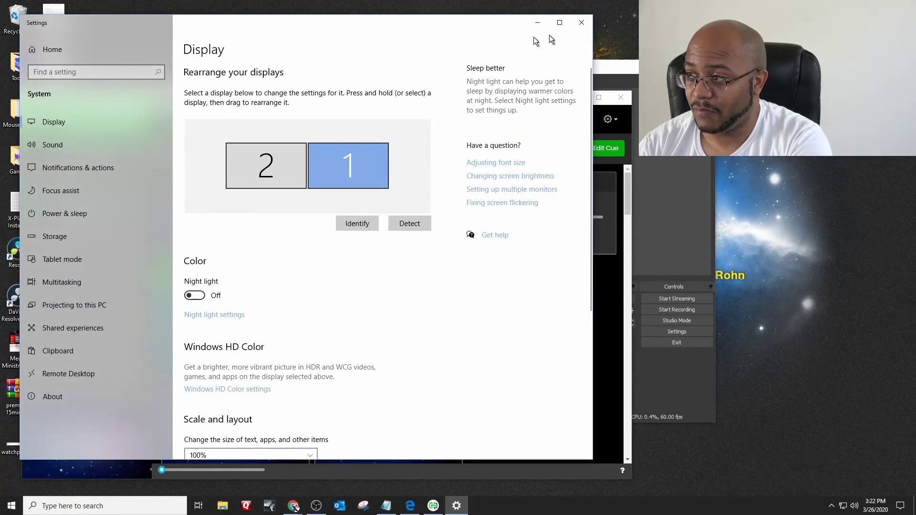
left_click(579, 23)
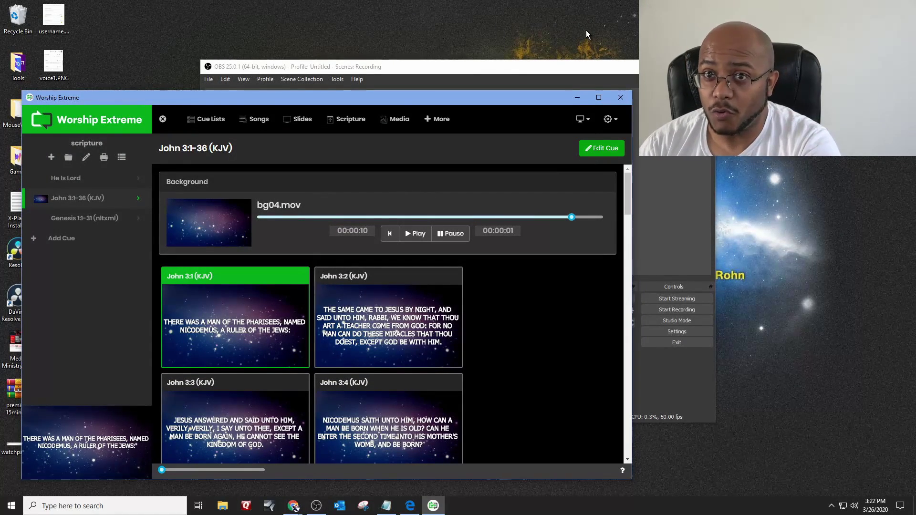
- Switch to OBS and move its window clear of the webcam picture
left_click(517, 63)
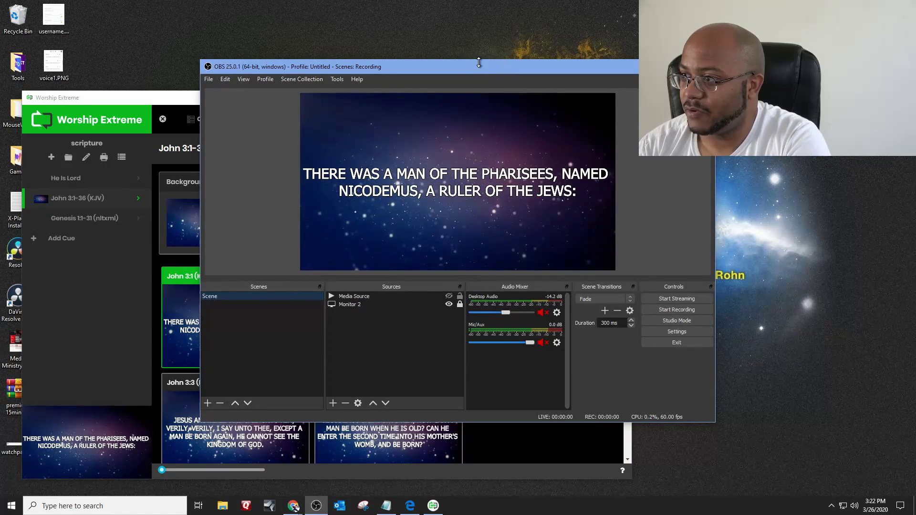
left_click_drag(479, 63, 369, 41)
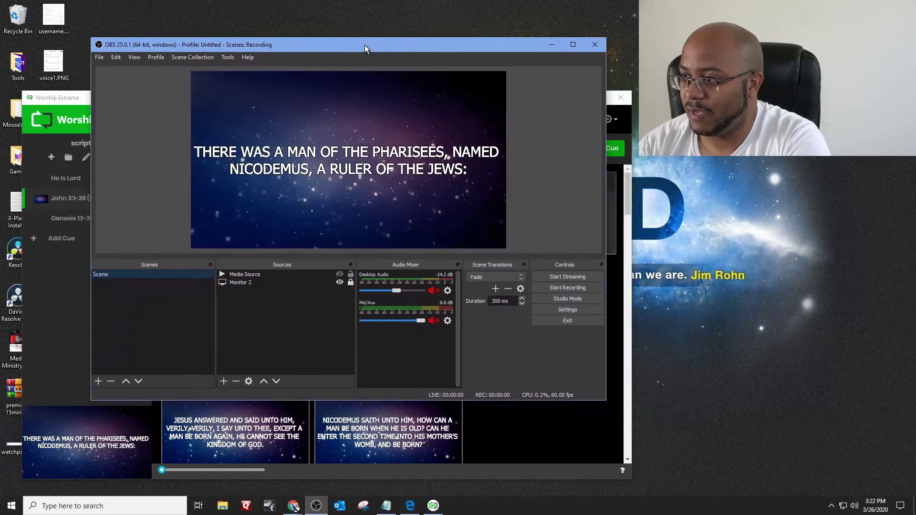
- Try Display 1 as the captured screen of the Monitor 2 source and return it to Display 2: 1920x1080 @ 1920,0
double_click(242, 282)
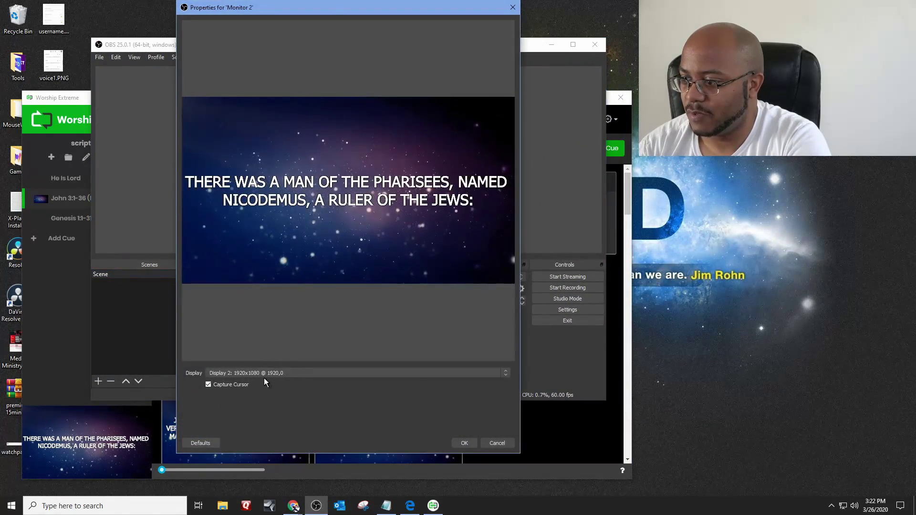
left_click(265, 374)
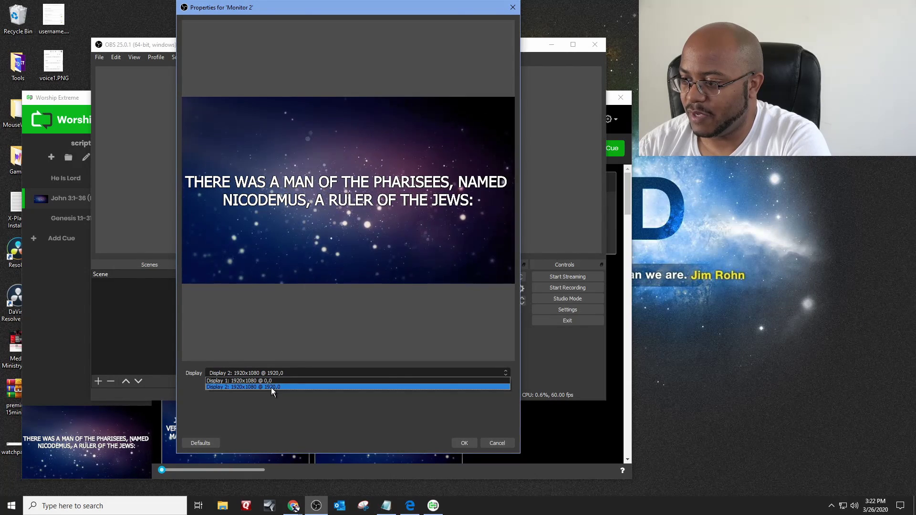
left_click(269, 382)
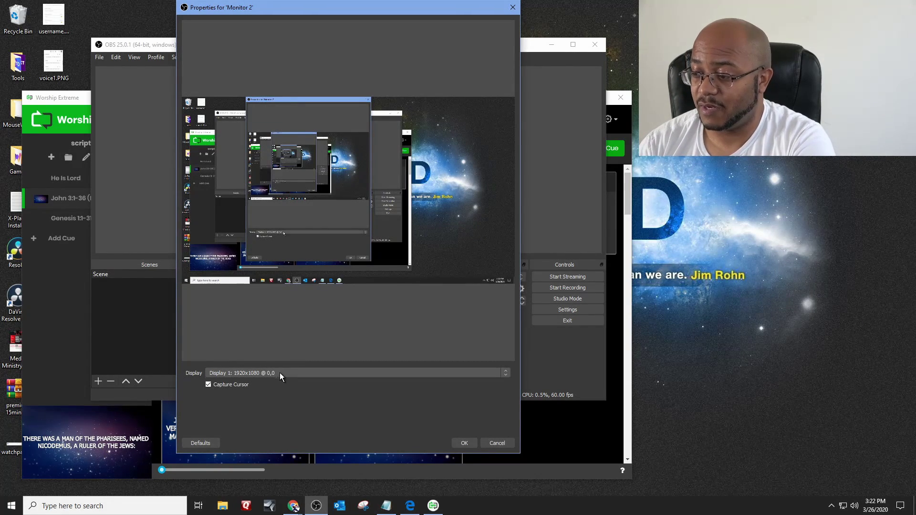
left_click(279, 375)
left_click(279, 386)
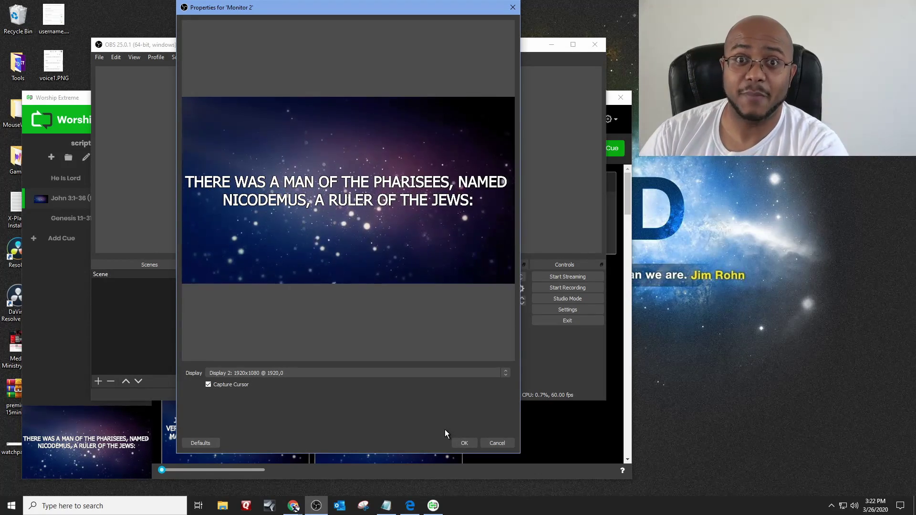
left_click(465, 443)
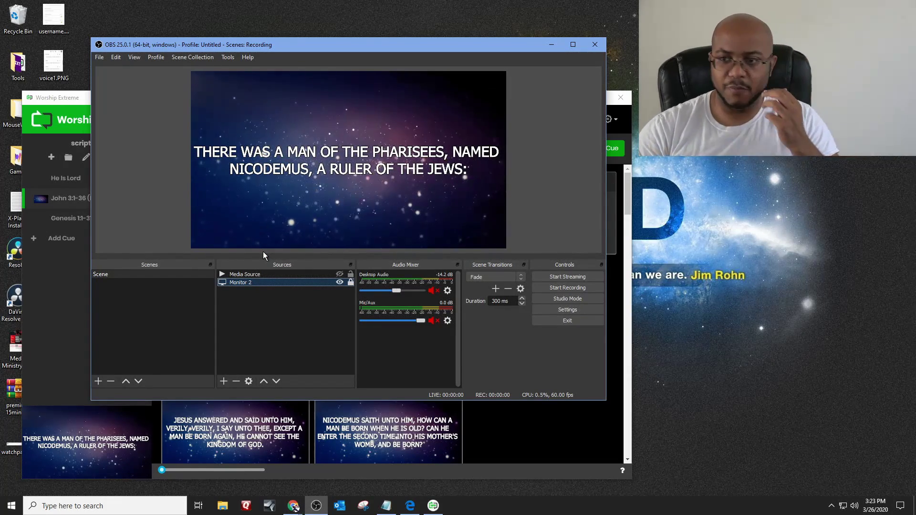
- Add a Video Capture Device source named webcam that uses the Logitech HD Webcam C615
left_click(225, 382)
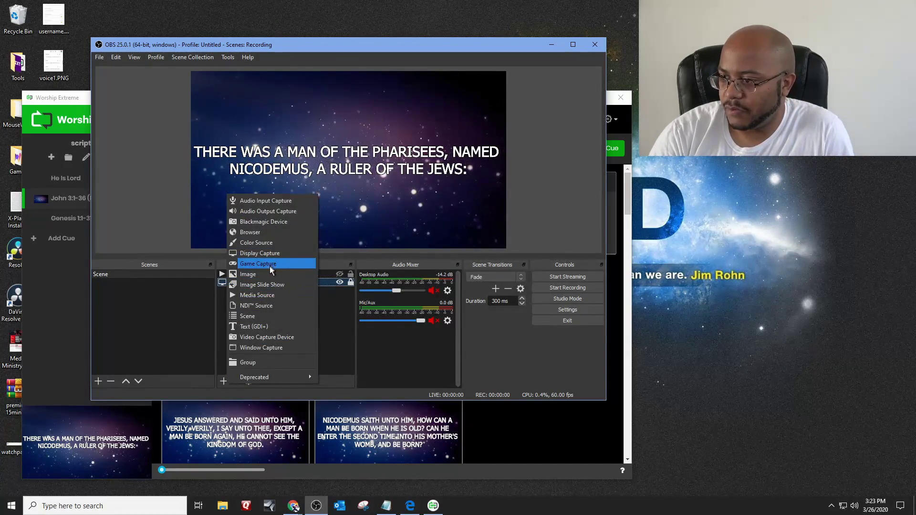
left_click(257, 337)
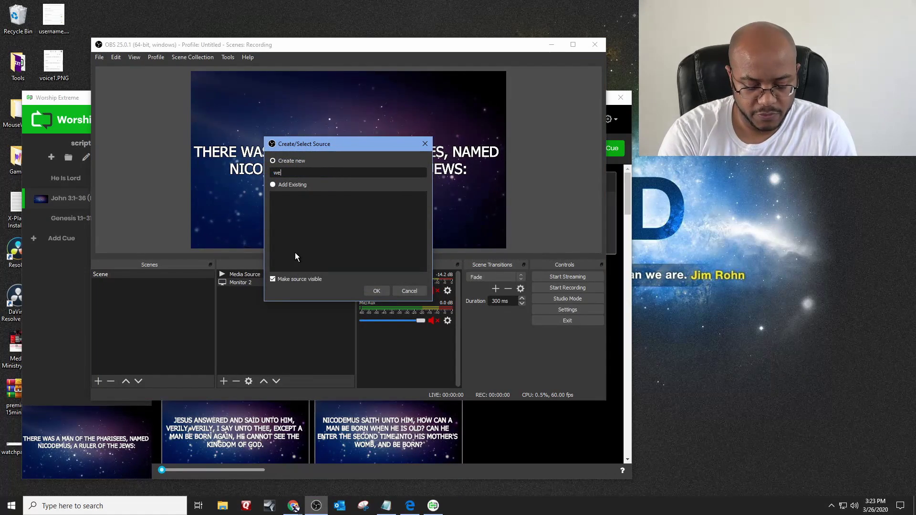
key("Escape")
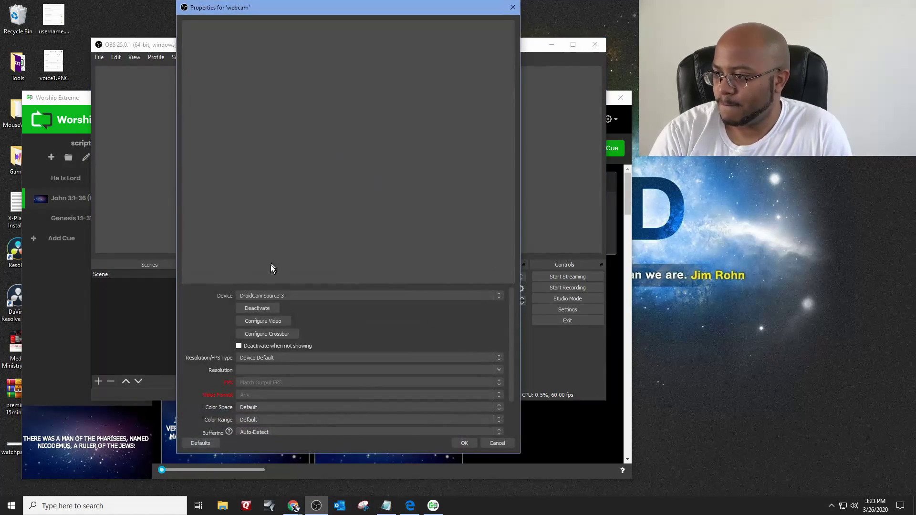
left_click(282, 295)
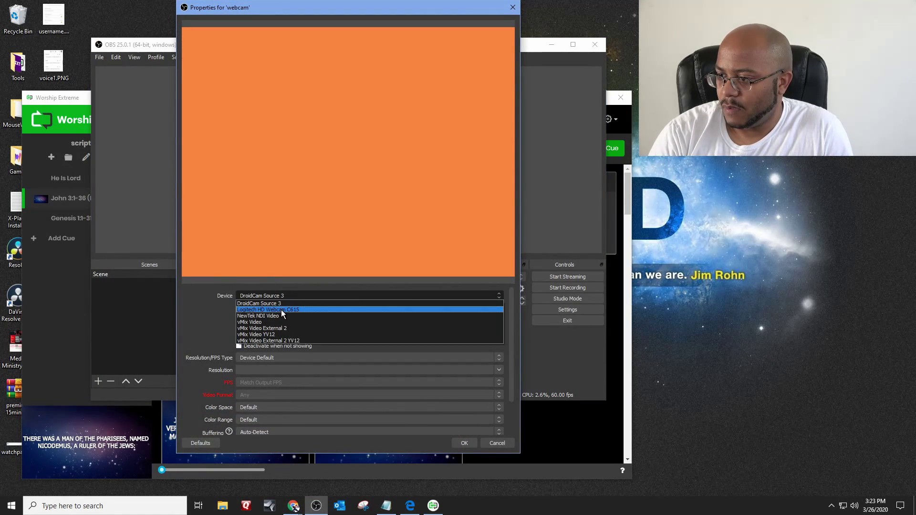
left_click(281, 310)
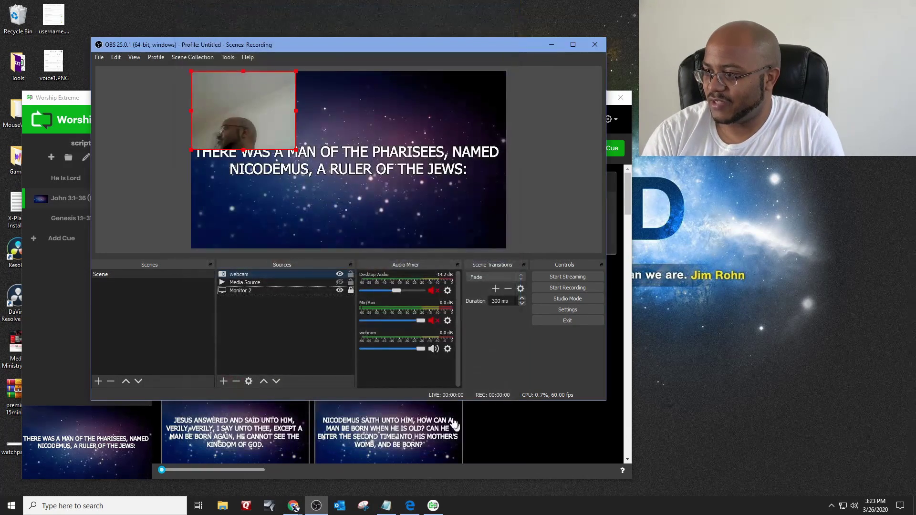
left_click(464, 443)
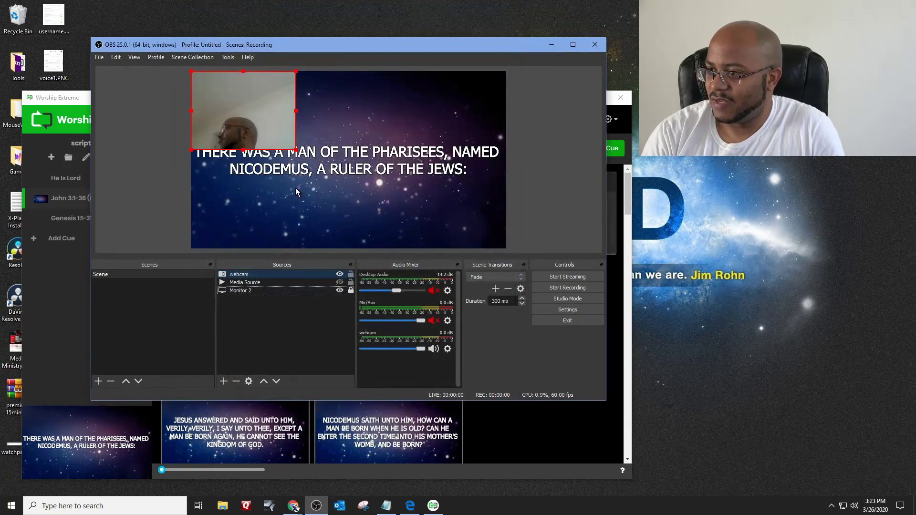
- Give the webcam source a custom resolution of 1920x1080 and move it below Monitor 2 in the source order
right_click(245, 274)
left_click(264, 267)
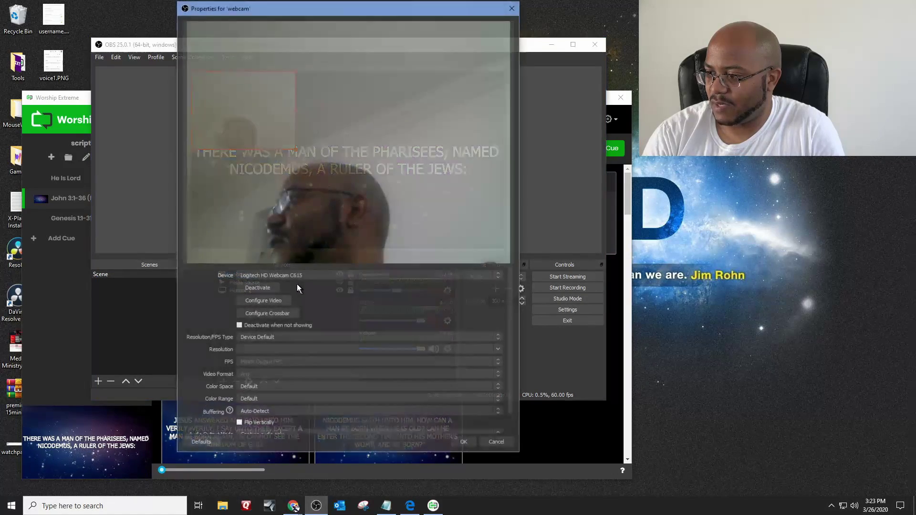
left_click(304, 337)
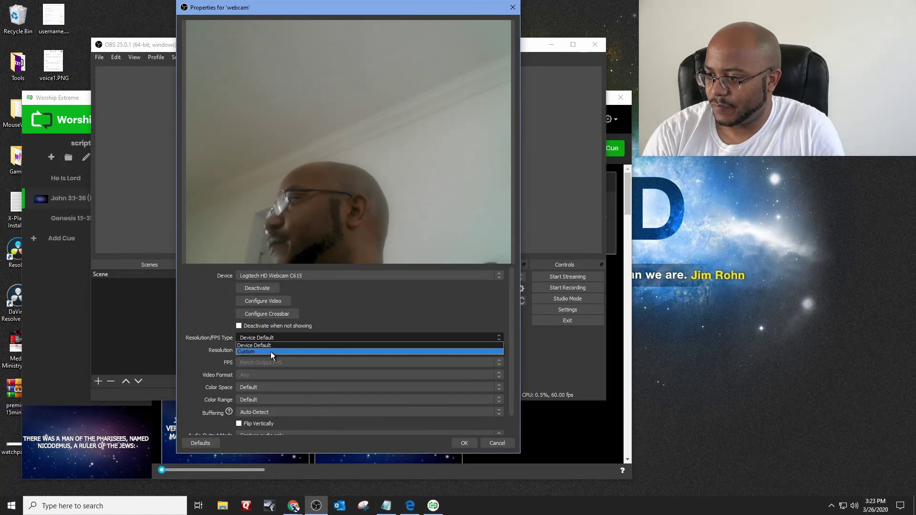
left_click(271, 353)
left_click(499, 371)
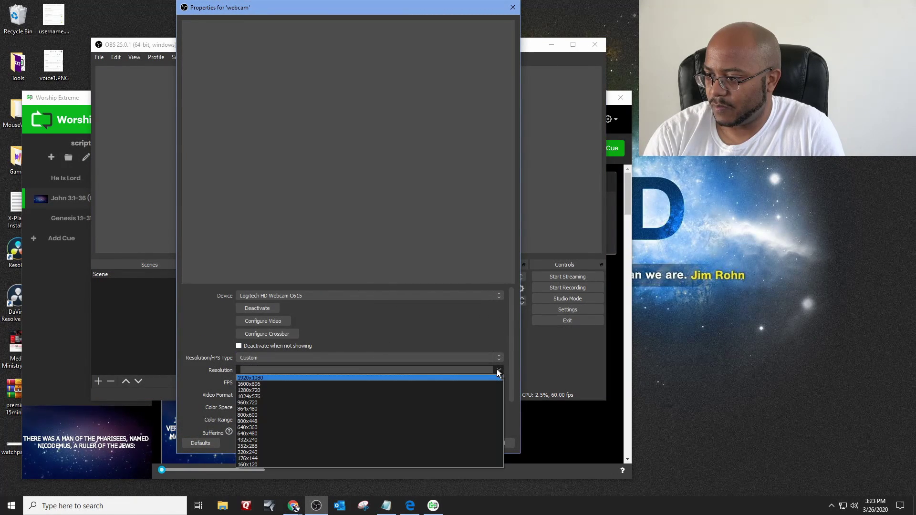
left_click(298, 378)
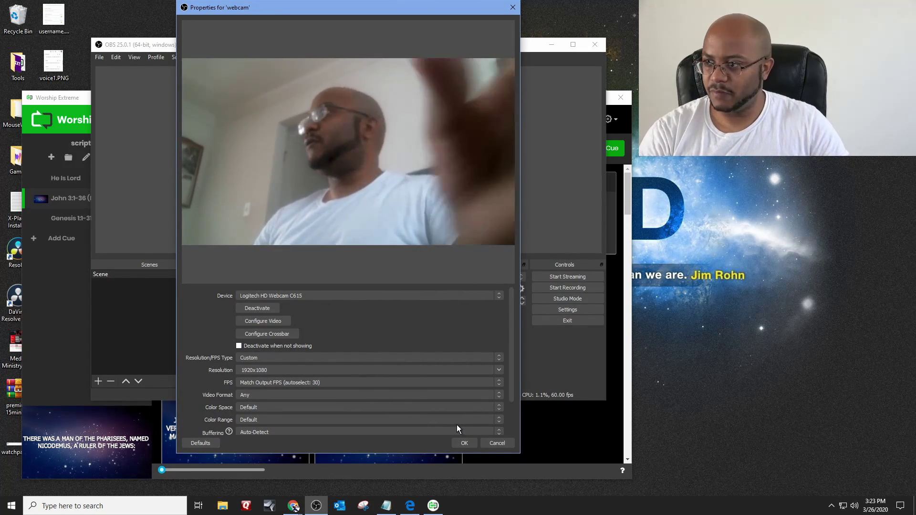
left_click(467, 442)
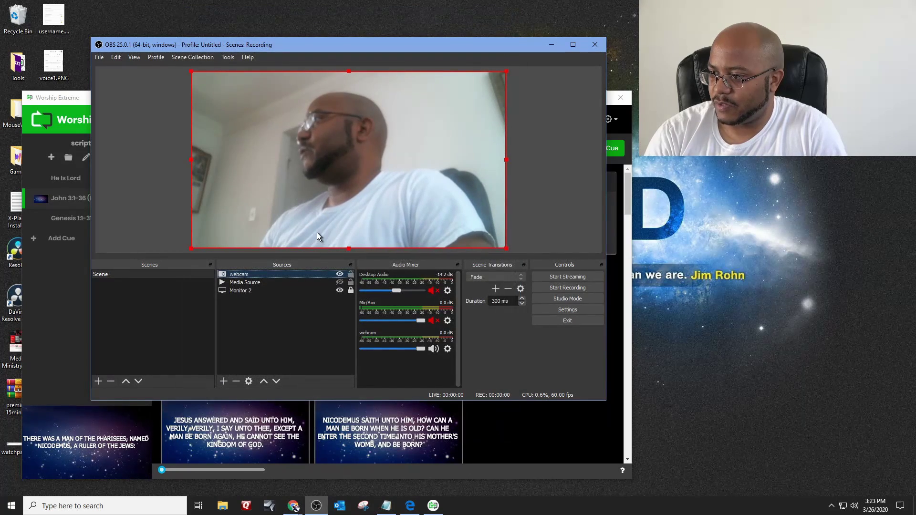
left_click_drag(281, 273, 285, 291)
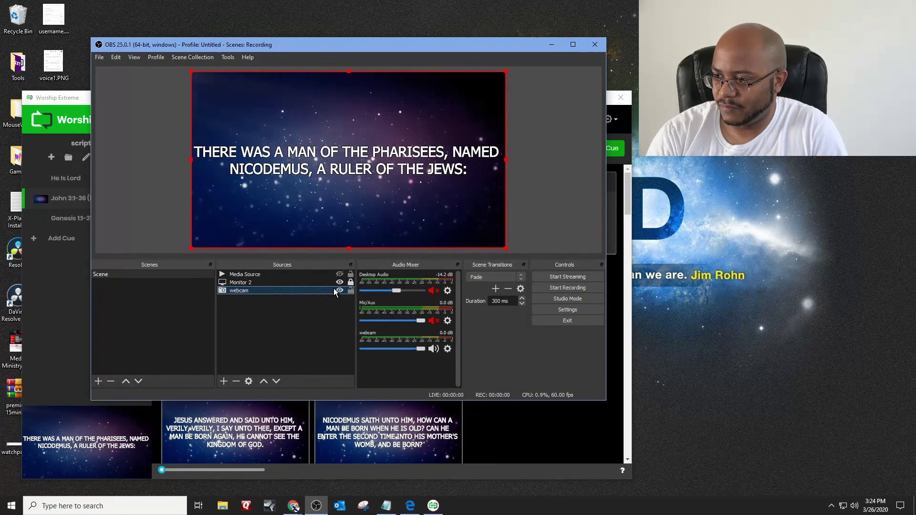
- Lock the webcam source and arrange Worship Extreme and OBS side by side, with OBS on the right and its preview uncovered
left_click(351, 291)
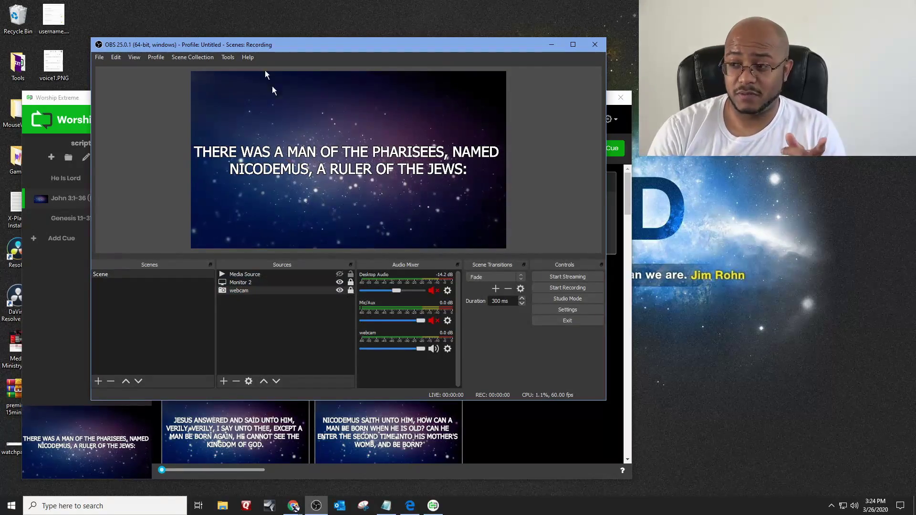
left_click_drag(272, 44, 539, 118)
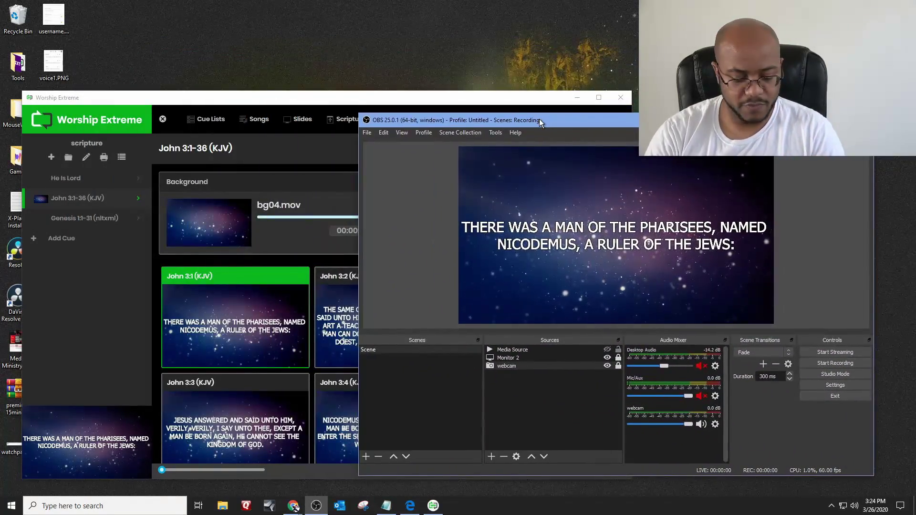
key("super+Right")
left_click(147, 54)
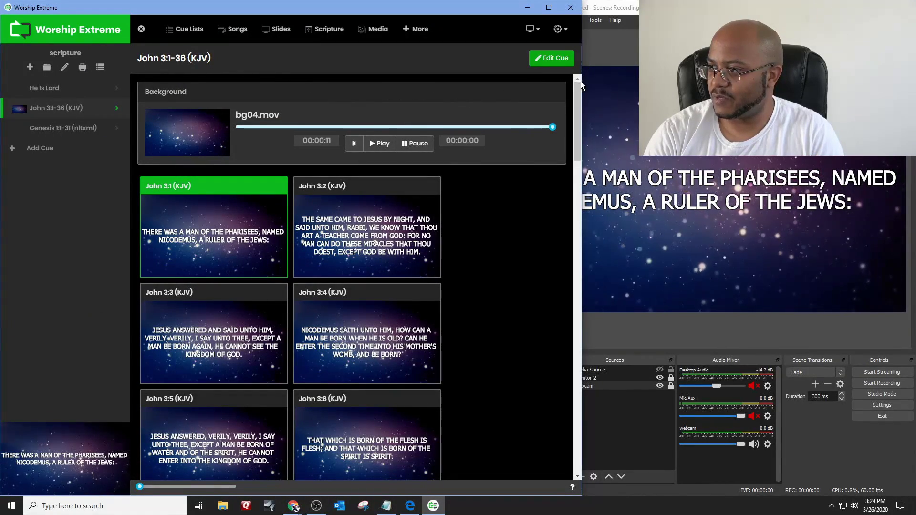
left_click_drag(580, 81, 528, 85)
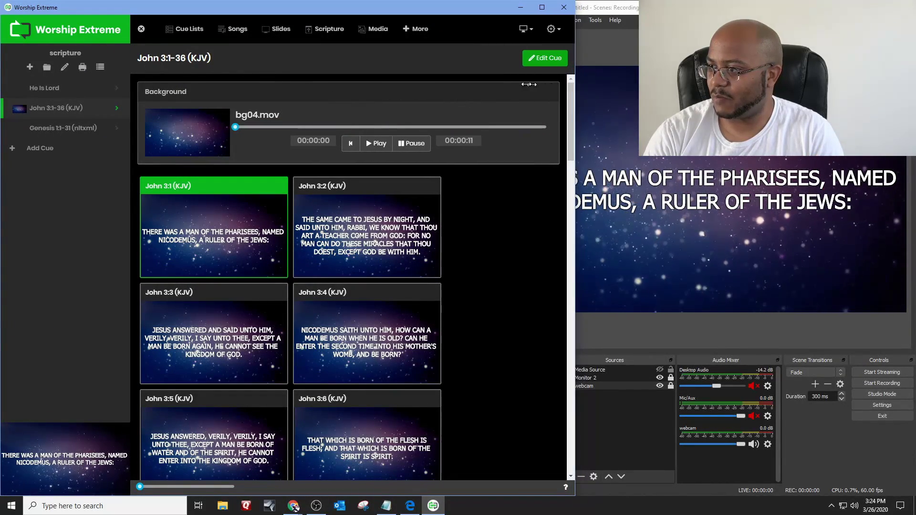
left_click(622, 46)
left_click_drag(466, 94, 546, 95)
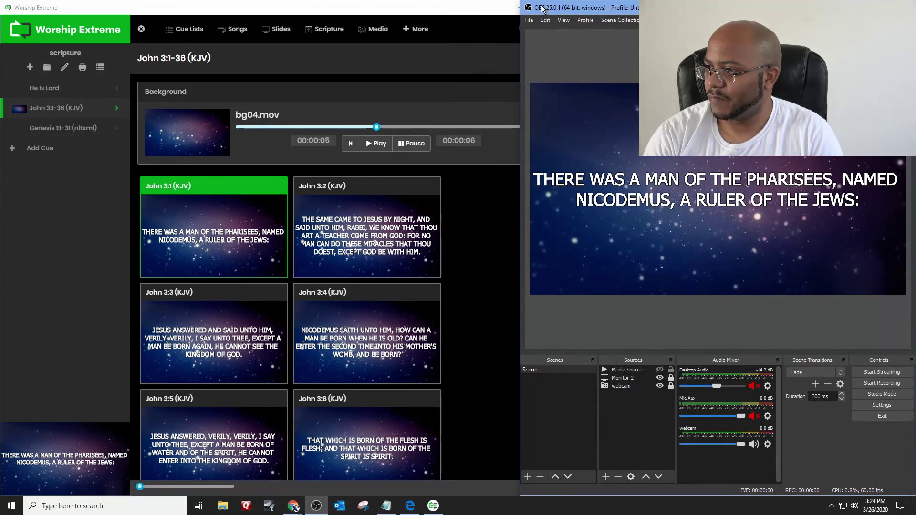
left_click_drag(423, 14, 403, 13)
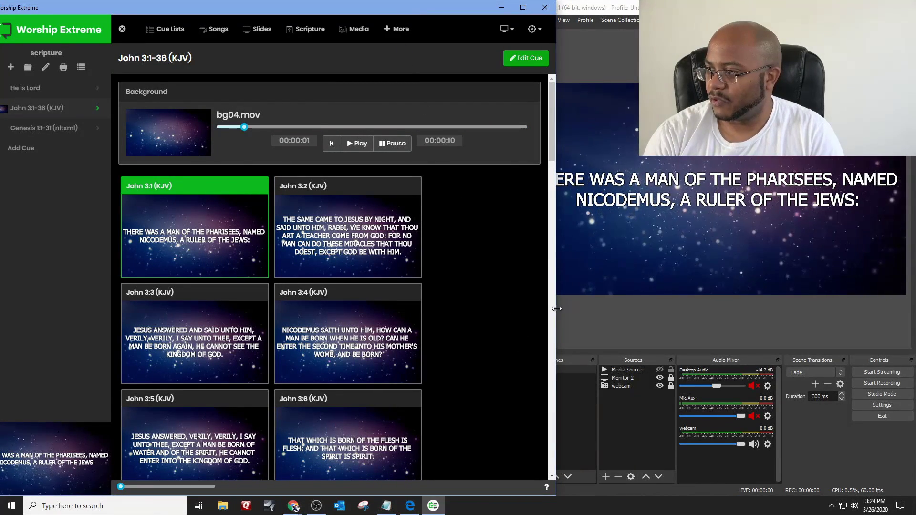
- Show the Genesis 1:1-31 (nltxml) cue in Worship Extreme and add a Color Key filter to the Monitor 2 source in OBS
left_click(46, 129)
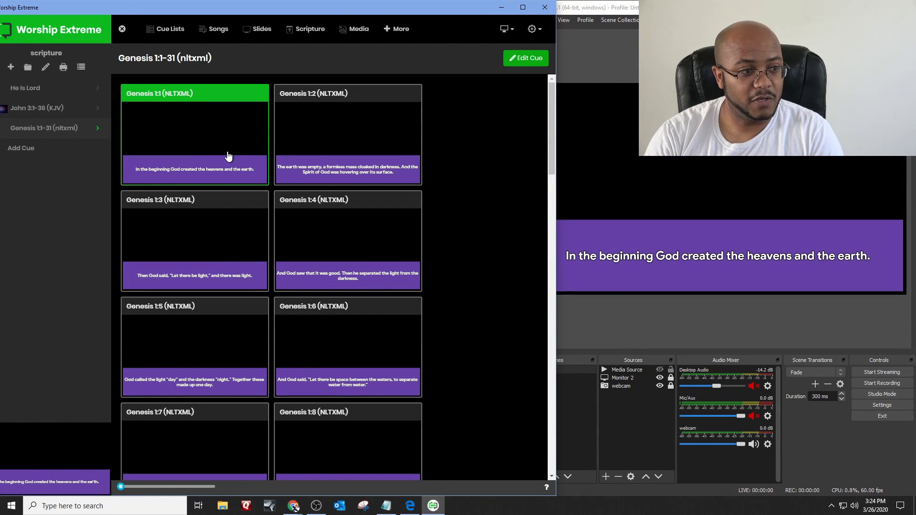
left_click(596, 334)
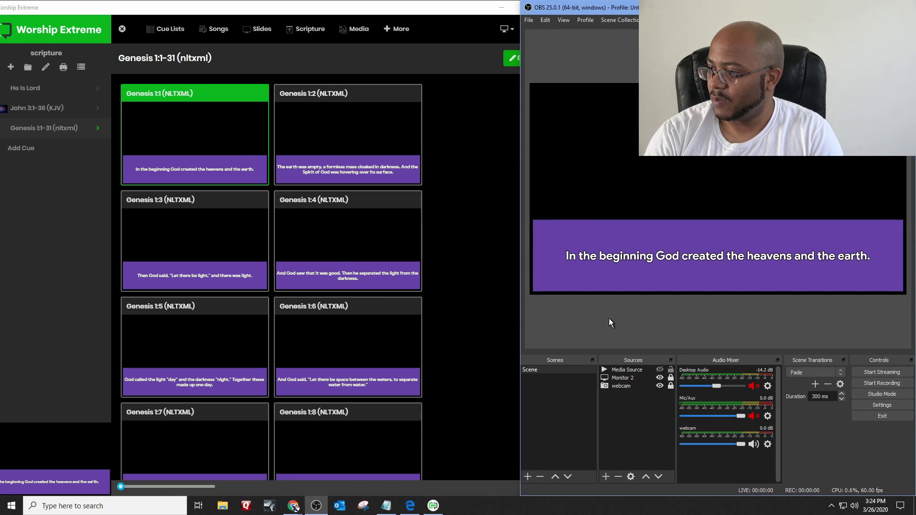
right_click(637, 377)
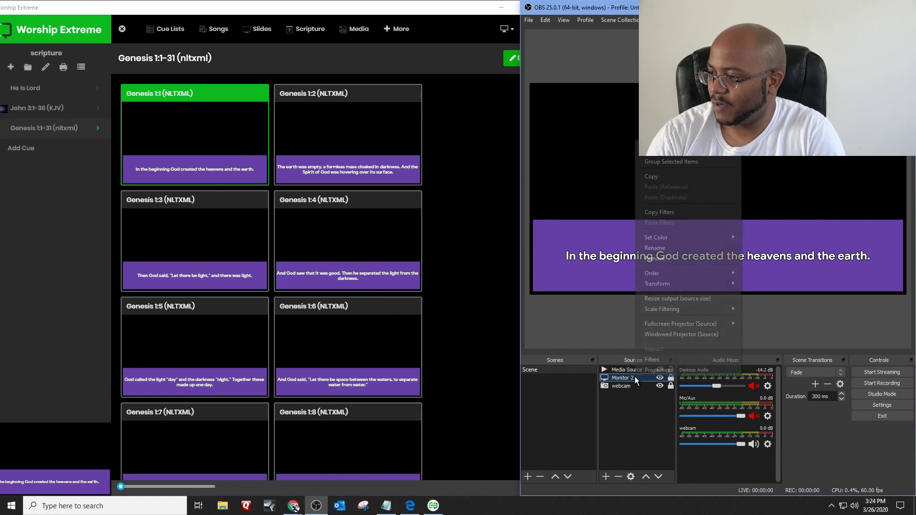
left_click(663, 359)
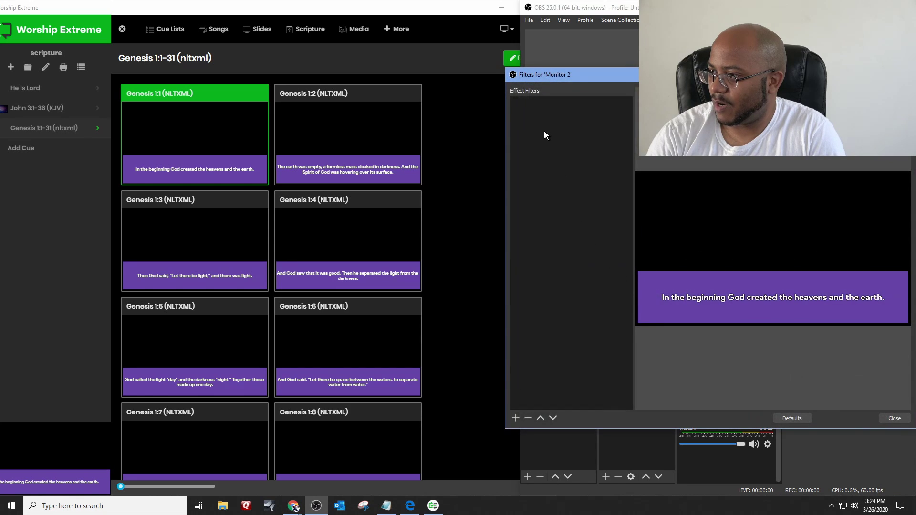
left_click(516, 418)
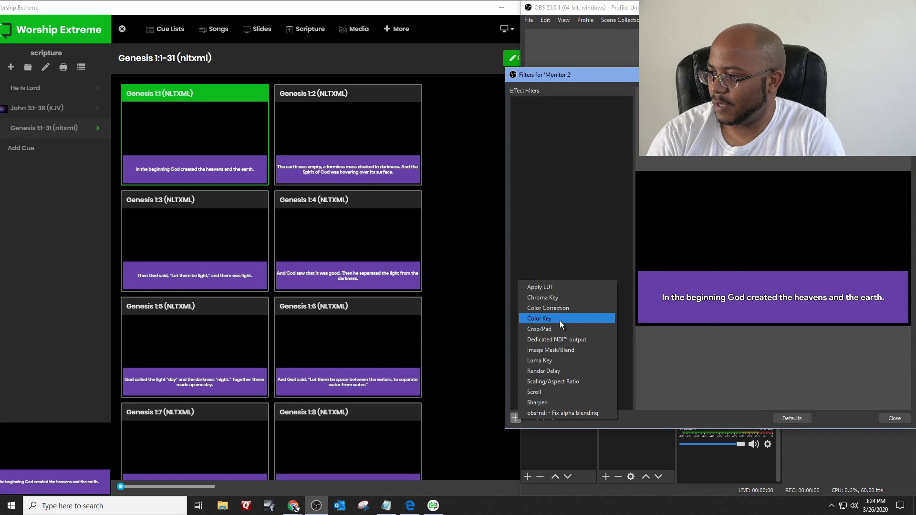
left_click(560, 320)
- Set the filter's key color type to Custom Color with black (#ff000000) as the key color, and close the filters
left_click(692, 269)
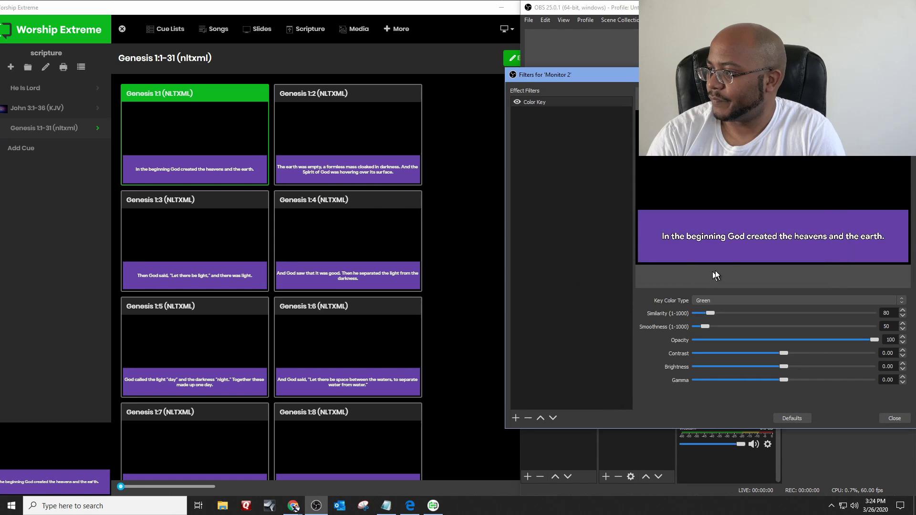
left_click(805, 299)
left_click(723, 333)
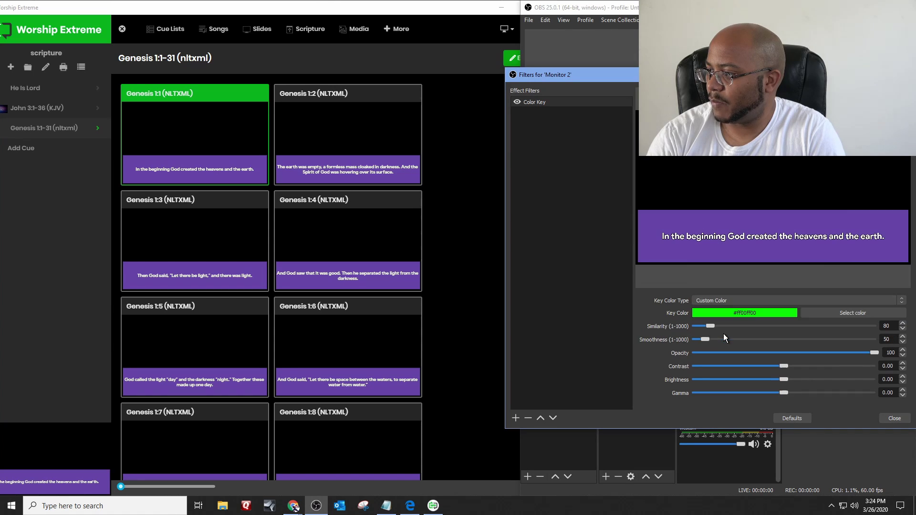
left_click(854, 313)
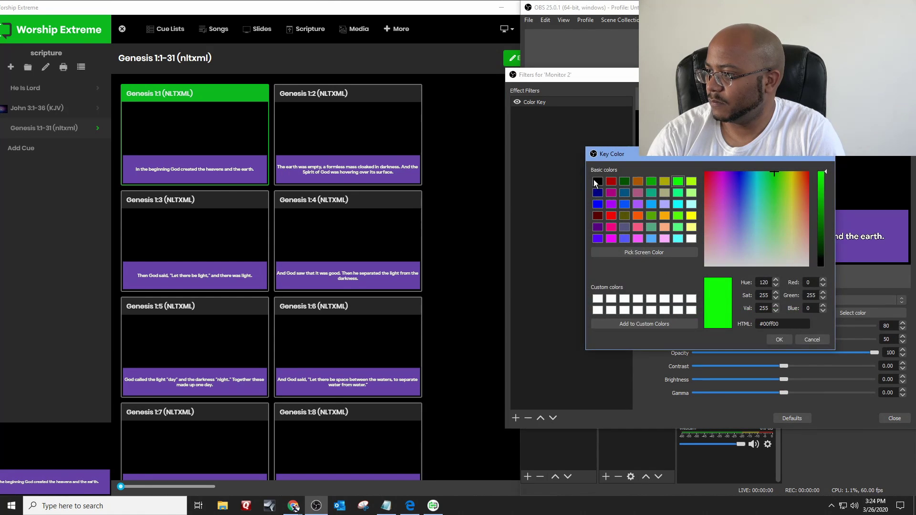
left_click(596, 182)
left_click(778, 340)
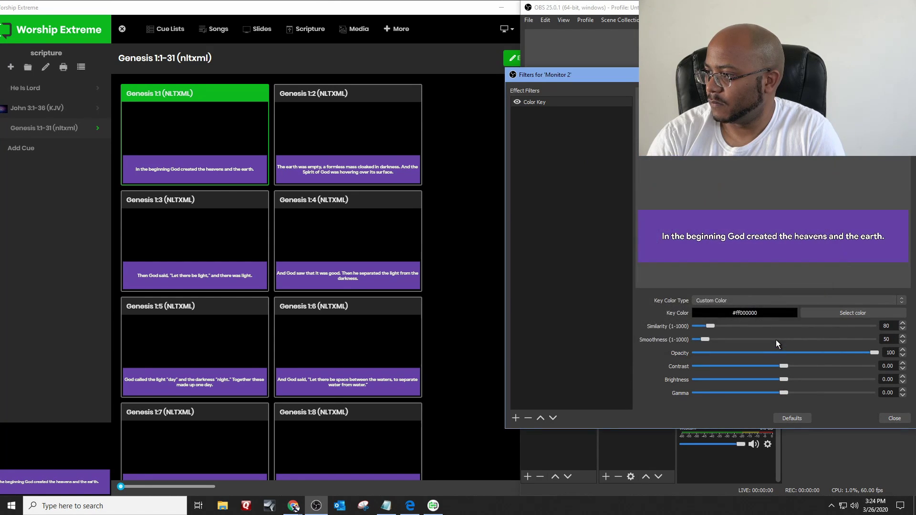
left_click(894, 418)
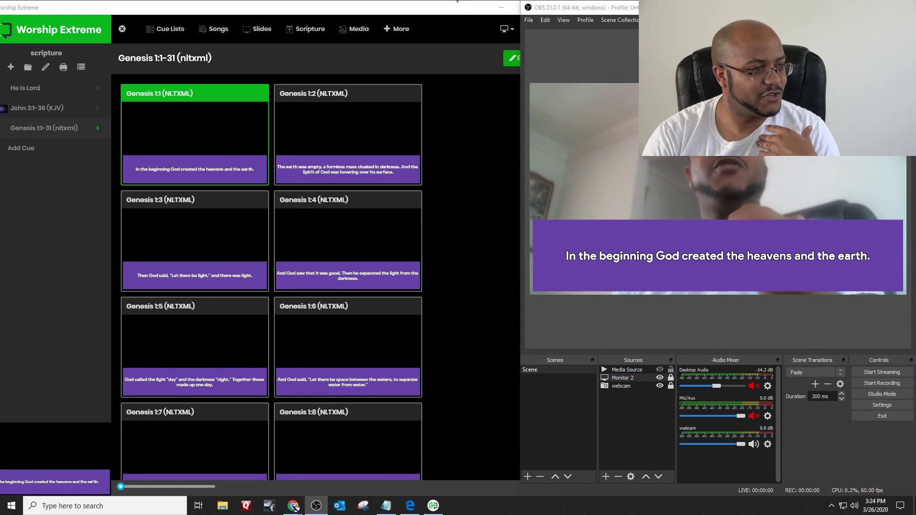
- Turn OBS back into a floating window over Worship Extreme with its whole preview in view
left_click(587, 7)
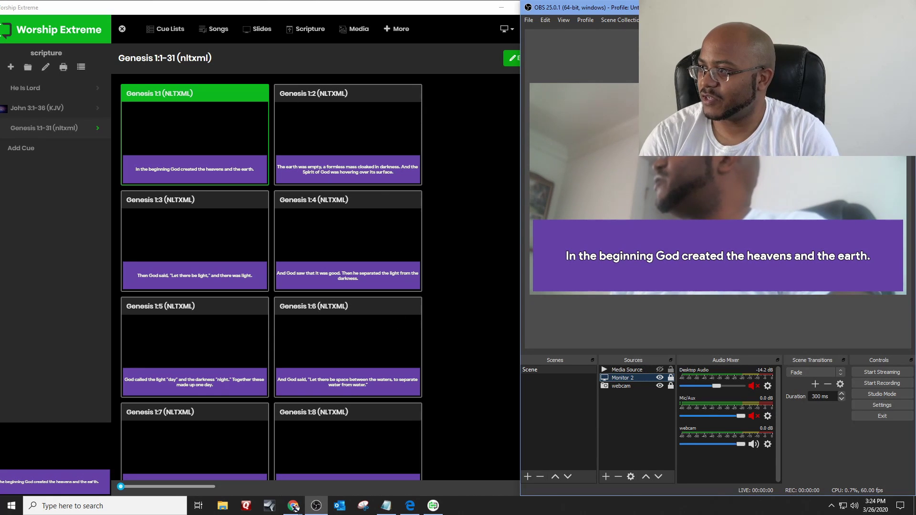
left_click_drag(620, 7, 136, 117)
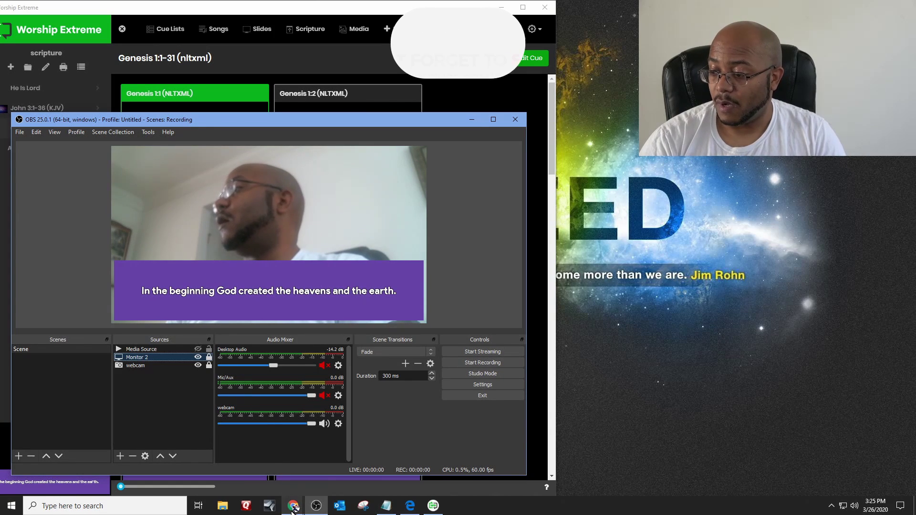
mouse_move(293, 505)
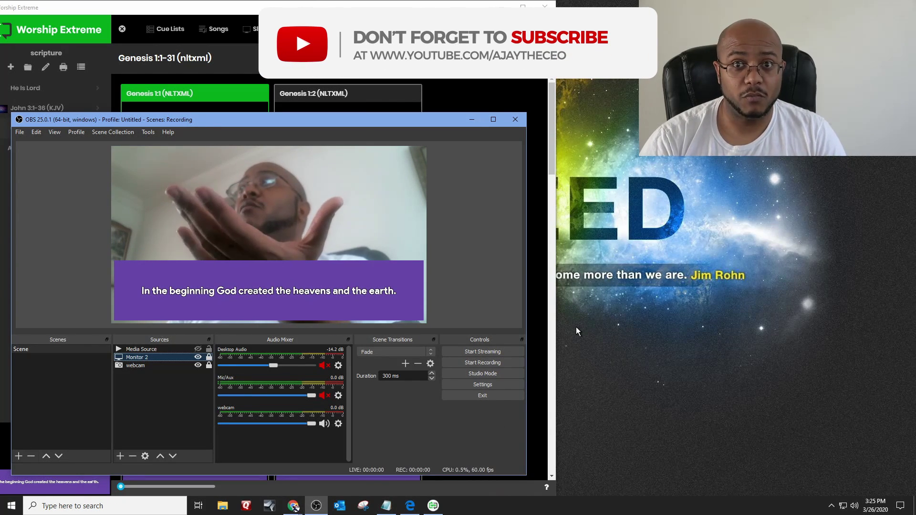